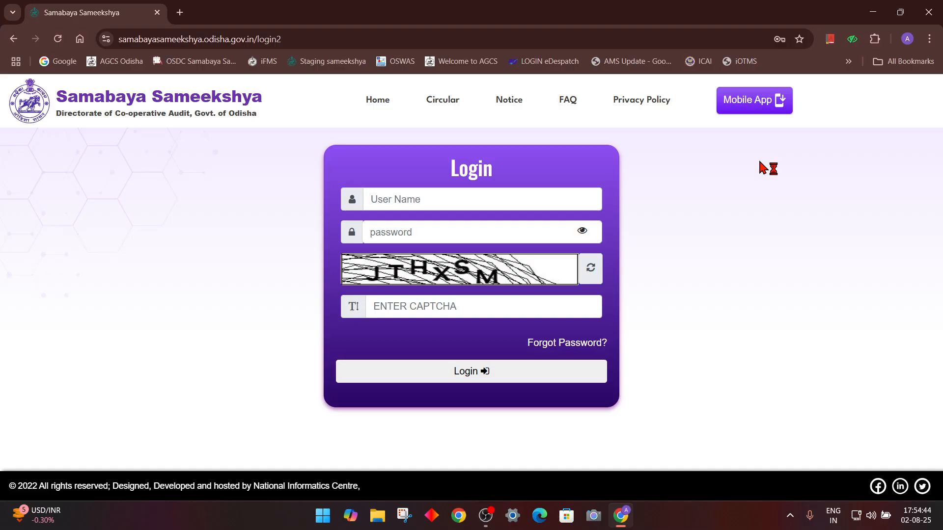
Log in to the portal with the Bargarh circle account's user name and password, filling in the captcha shown.
click(562, 198)
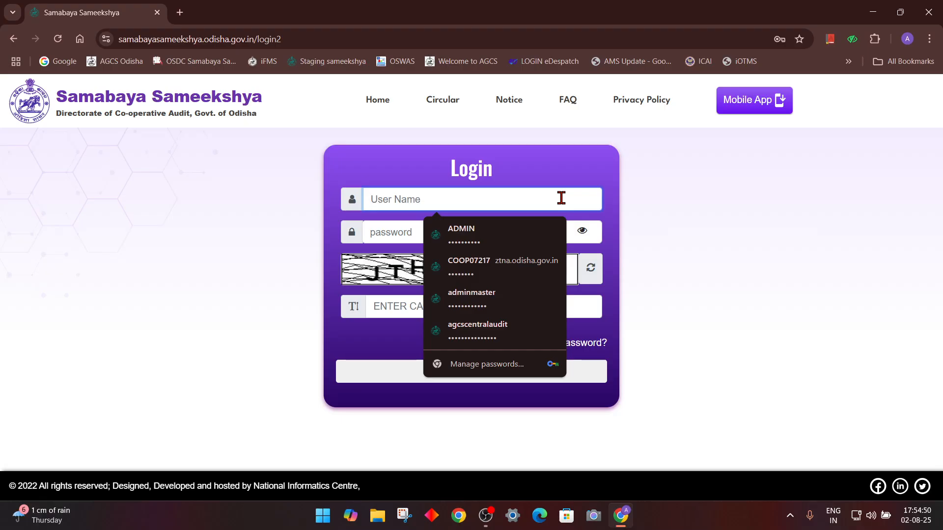
text(aagc)
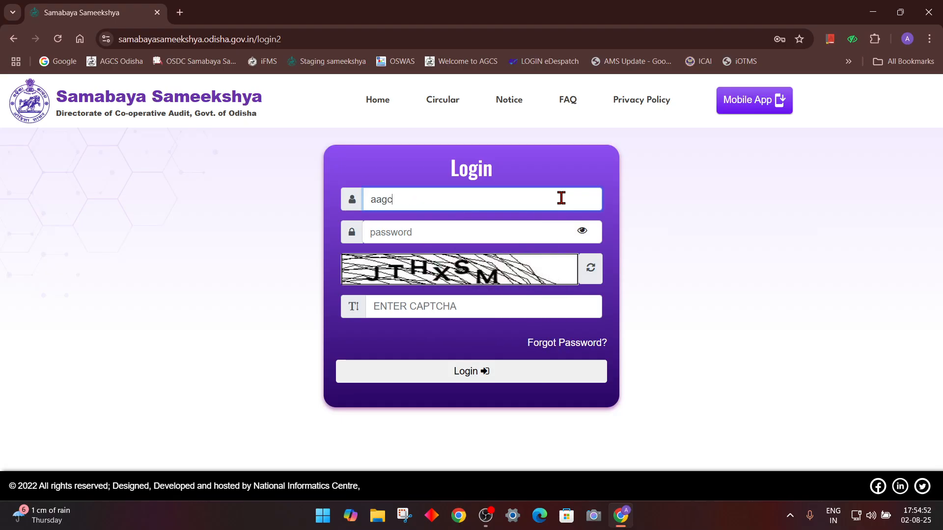
text(sbargarh)
key(Tab)
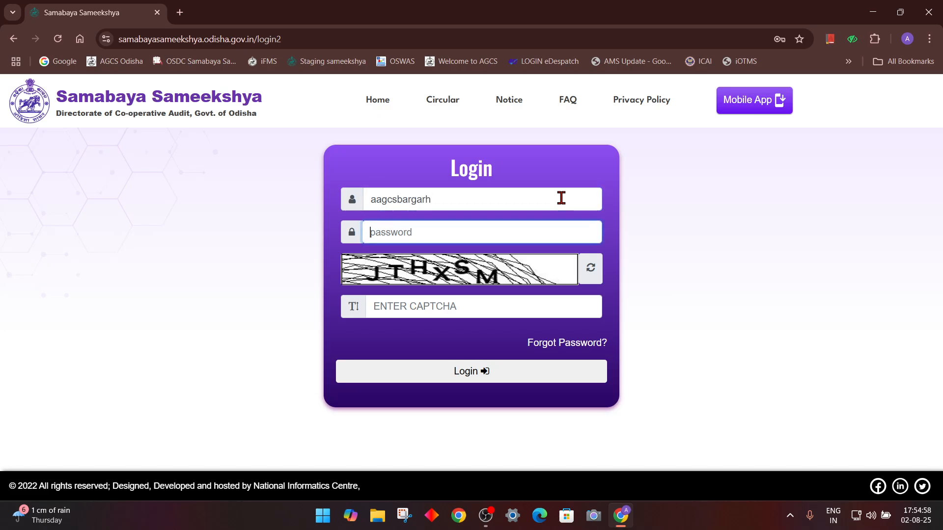
text(••••••••••••)
click(534, 305)
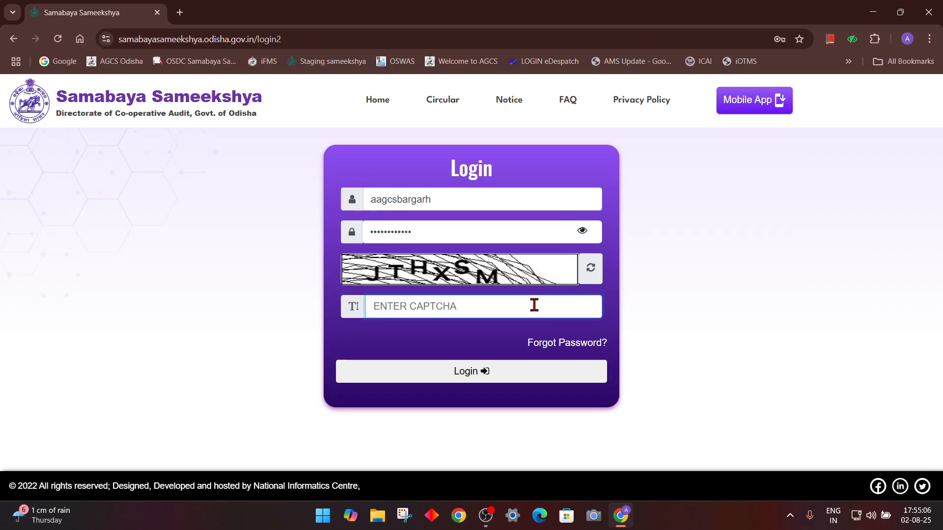
text(JTHX)
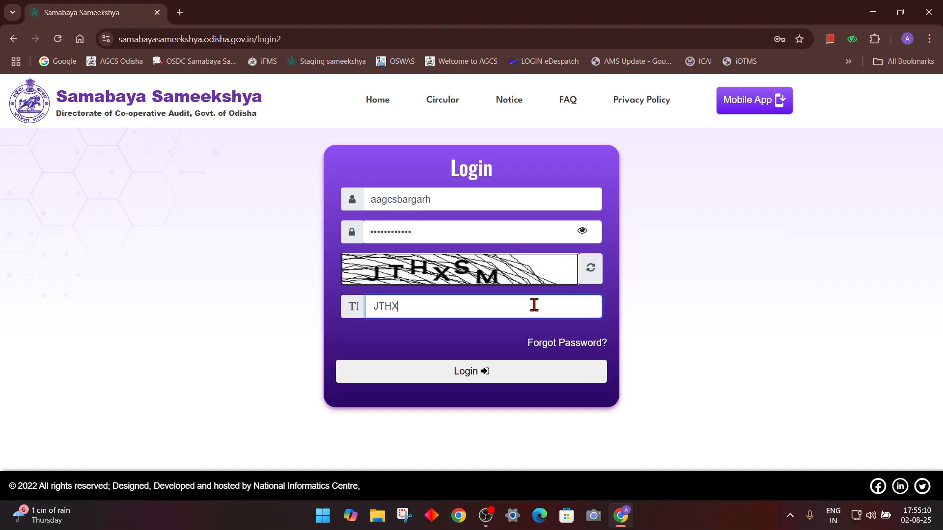
text(SM)
click(540, 377)
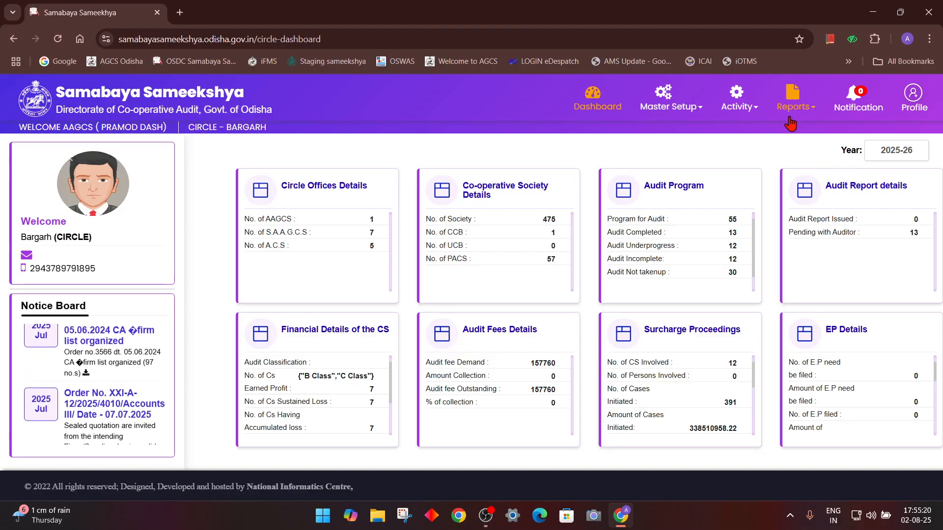
Open the Surcharge Action activity and look over its list of cooperative societies.
click(741, 112)
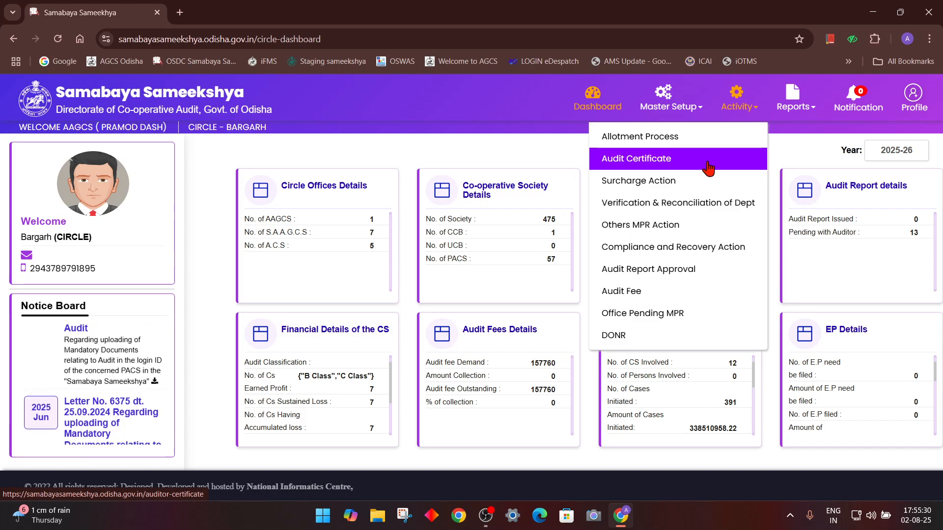
click(659, 184)
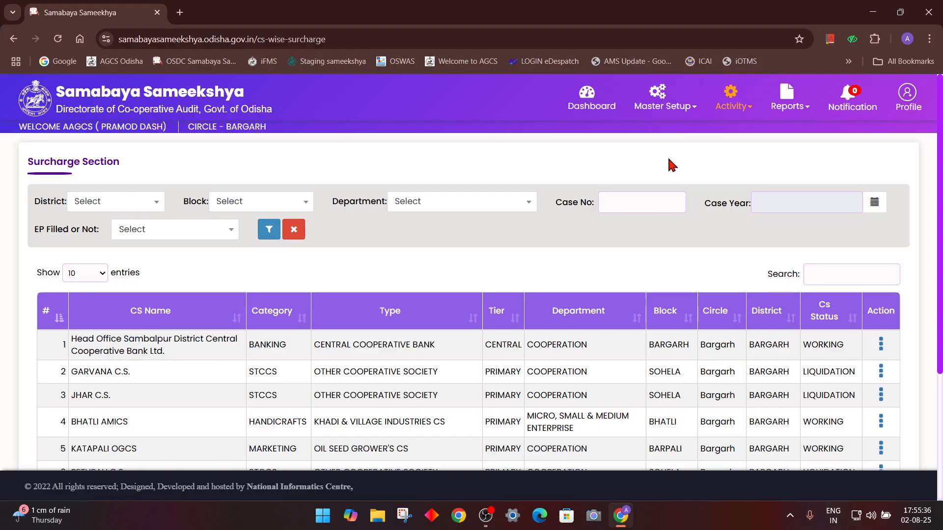
scroll(672, 165, down, 1)
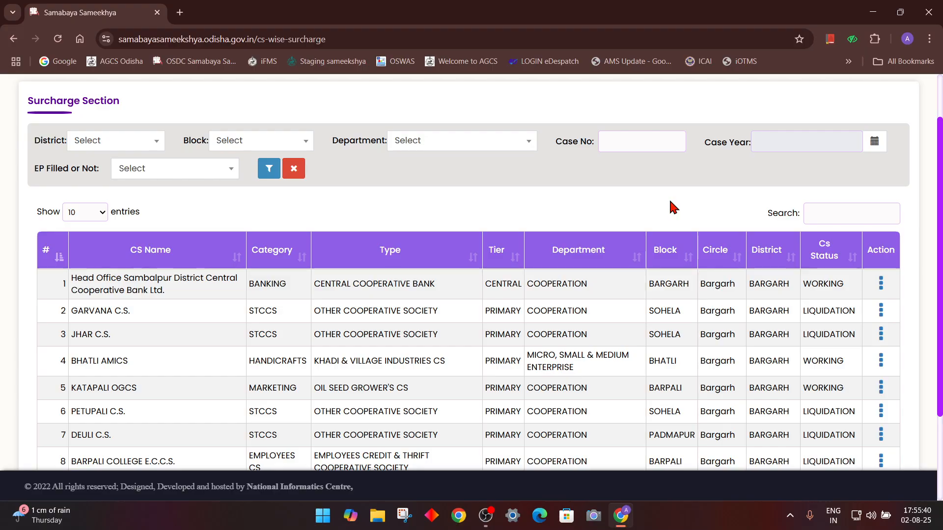
scroll(672, 208, down, 2)
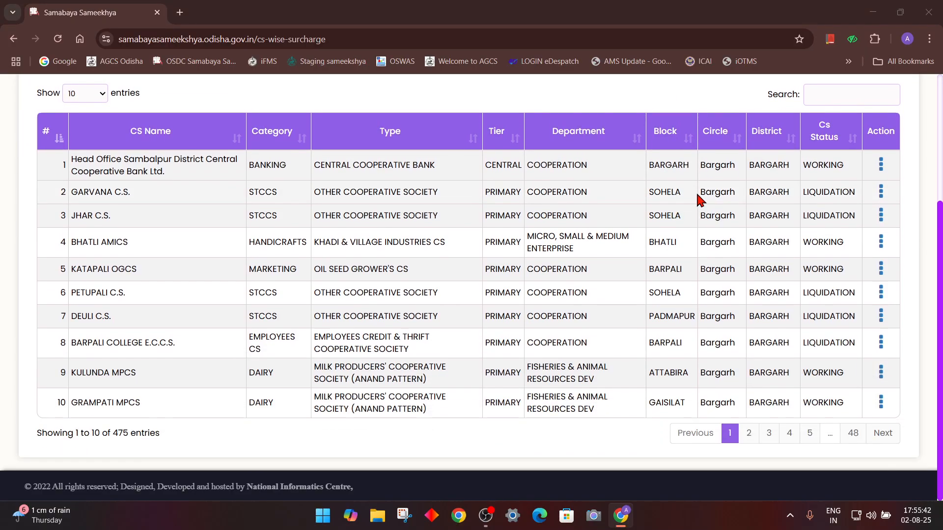
scroll(169, 217, up, 2)
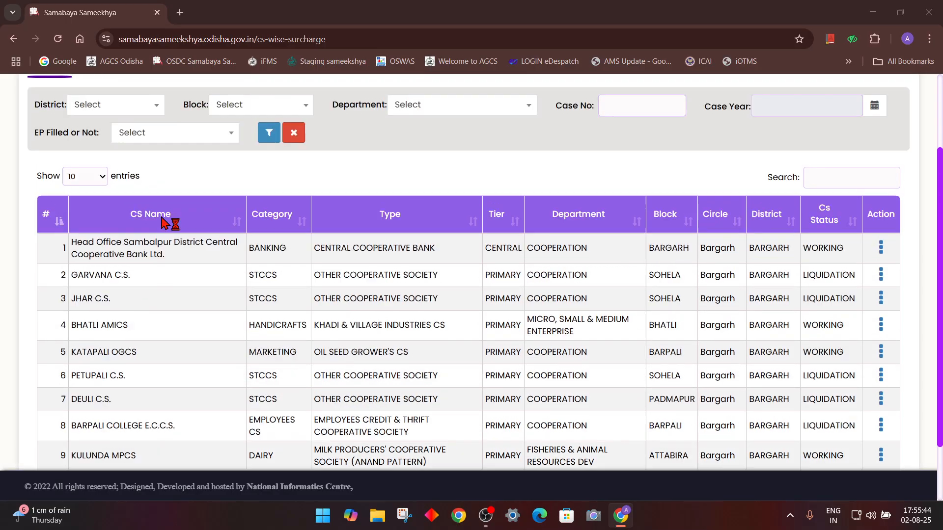
Set the cooperative society list to show 100 entries and look through the rows.
click(104, 215)
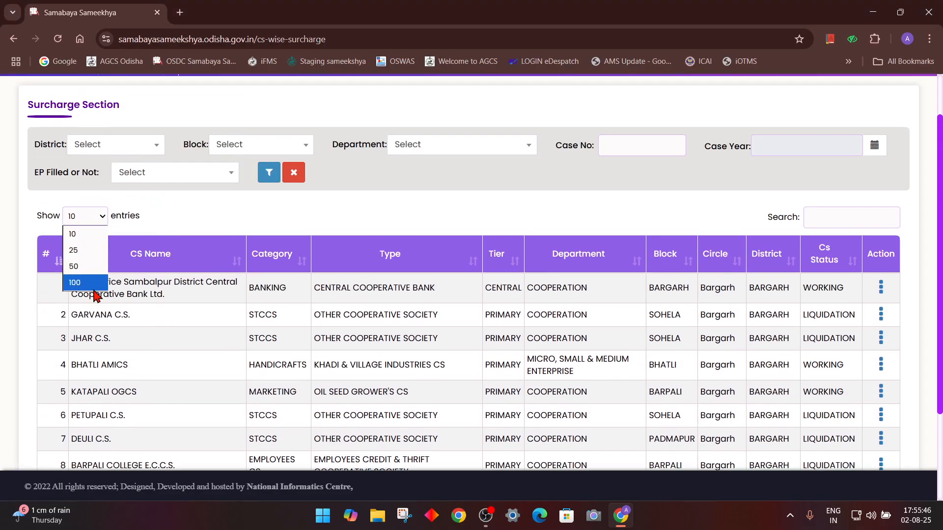
click(81, 282)
scroll(390, 204, down, 2)
scroll(391, 204, down, 4)
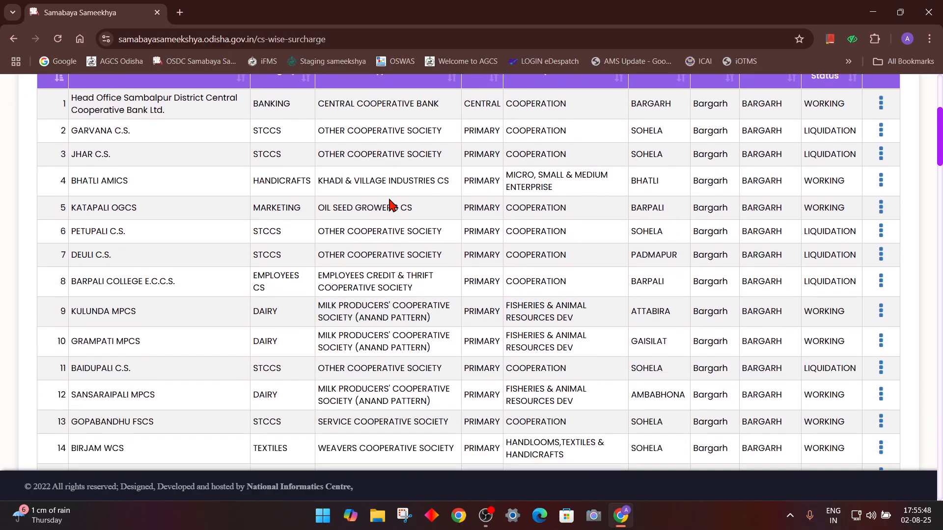
scroll(390, 199, up, 4)
scroll(390, 198, up, 3)
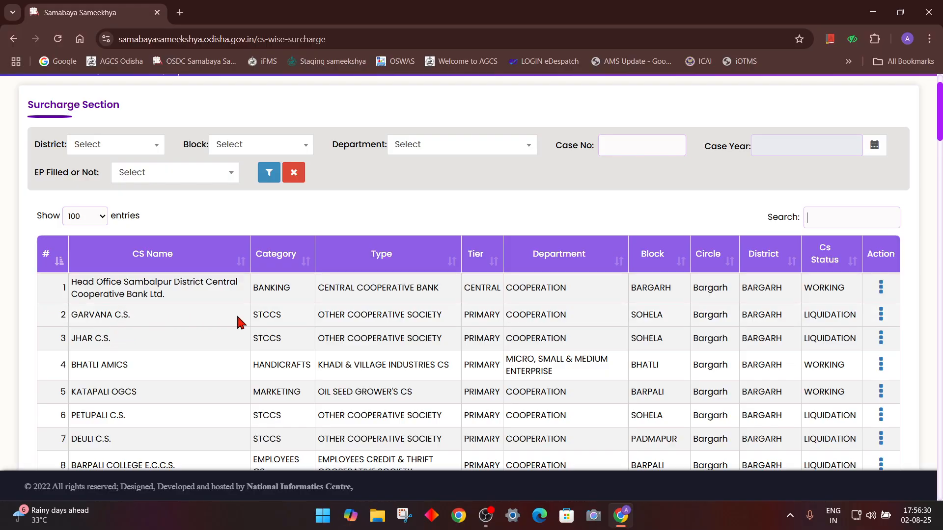
Open the new surcharge case form for GARVANA C.S. and look through it to the end.
click(880, 314)
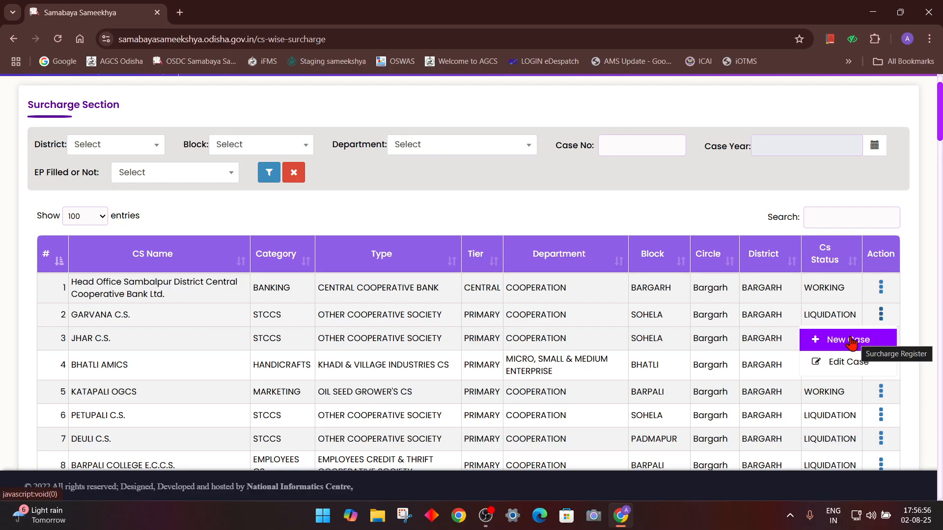
click(852, 343)
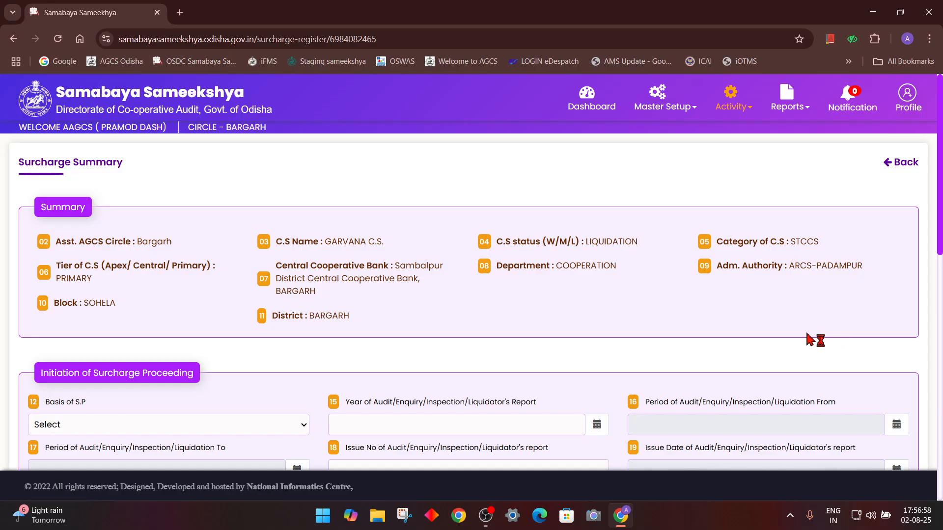
scroll(600, 297, down, 6)
scroll(596, 294, down, 4)
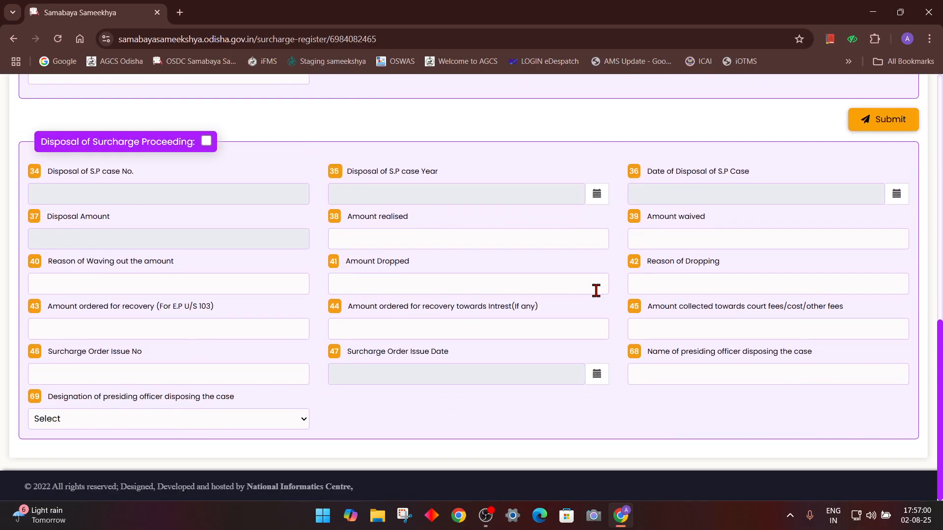
scroll(596, 290, up, 10)
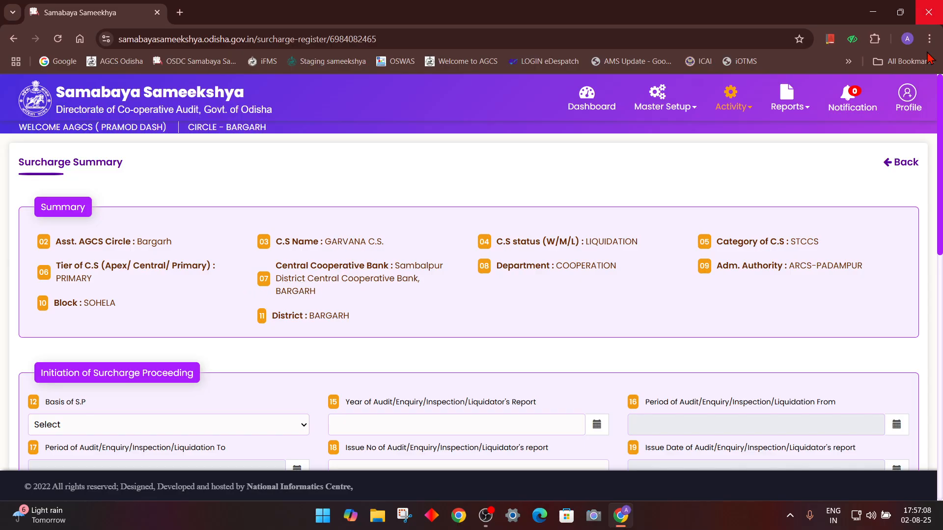
Examine the fields in the Initiation and Disposal of Surcharge Proceeding sections of the new case form.
scroll(766, 344, down, 3)
scroll(766, 343, down, 3)
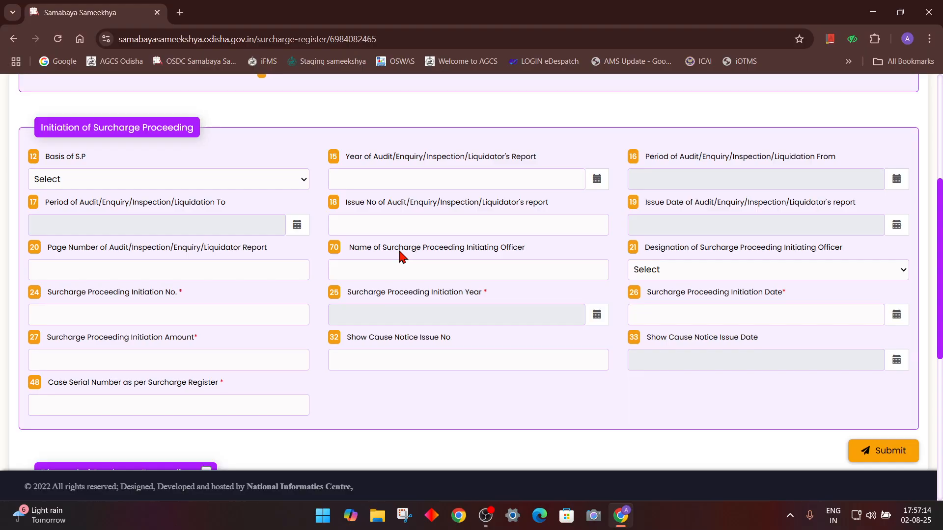
scroll(400, 256, down, 5)
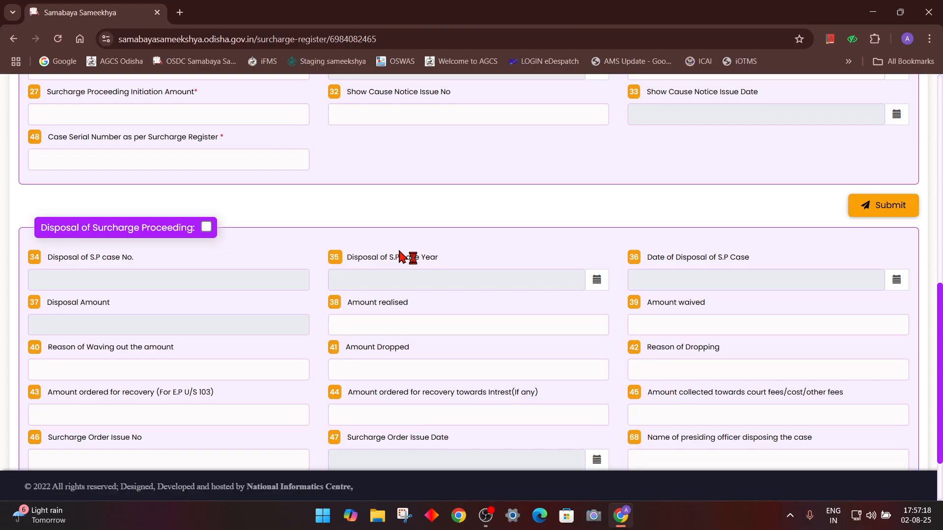
scroll(400, 255, up, 1)
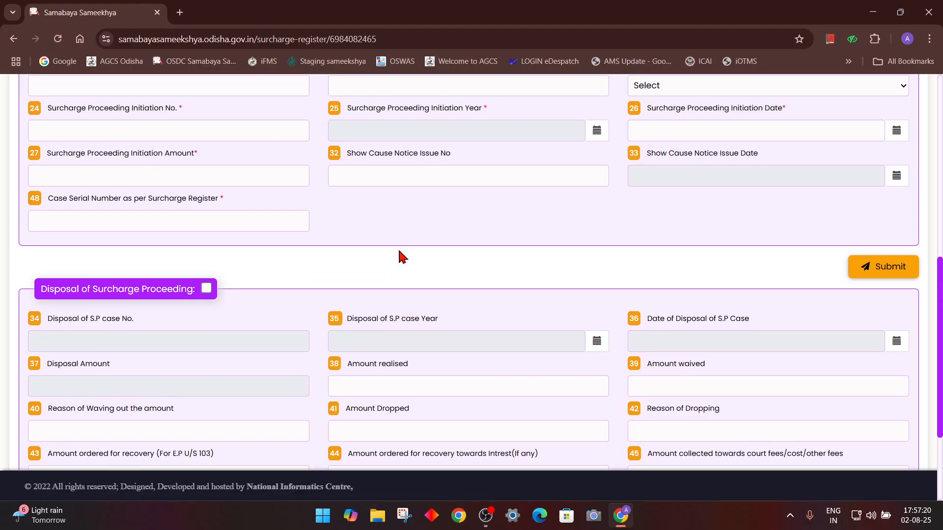
scroll(401, 255, down, 3)
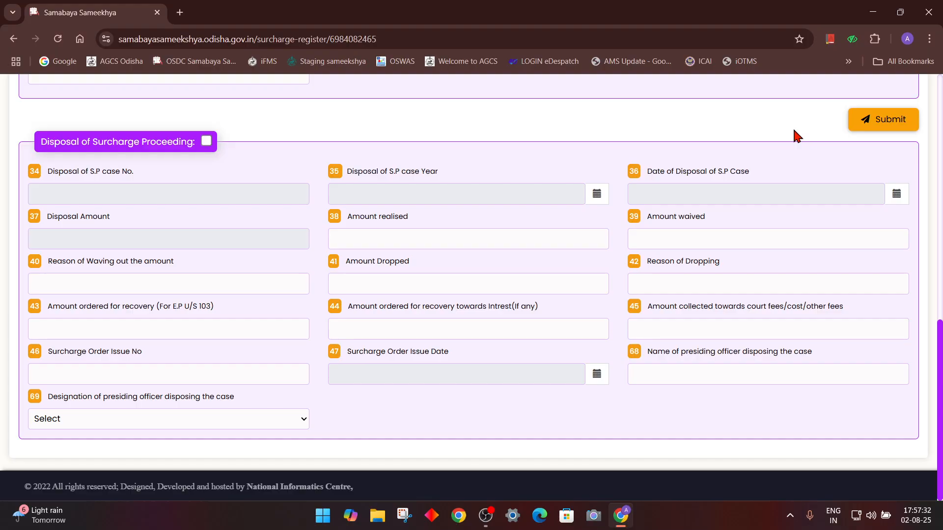
scroll(796, 135, up, 3)
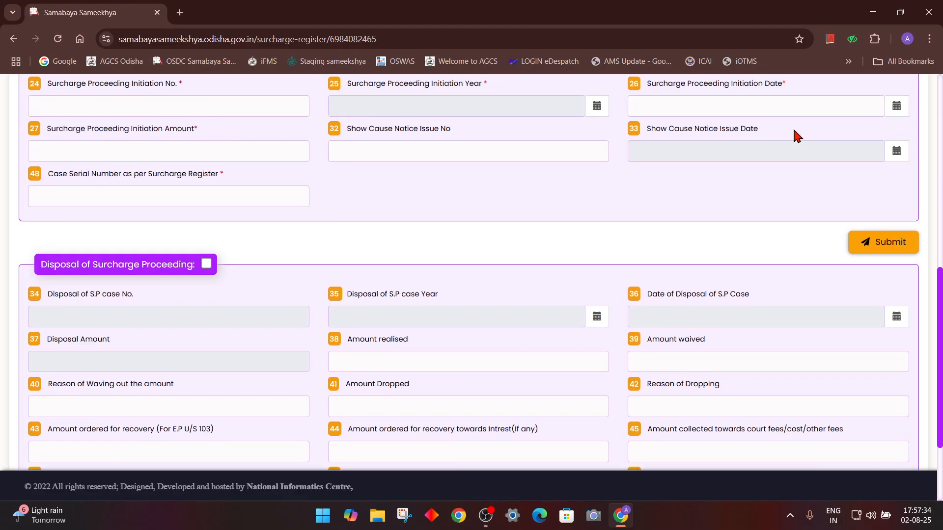
scroll(791, 187, down, 3)
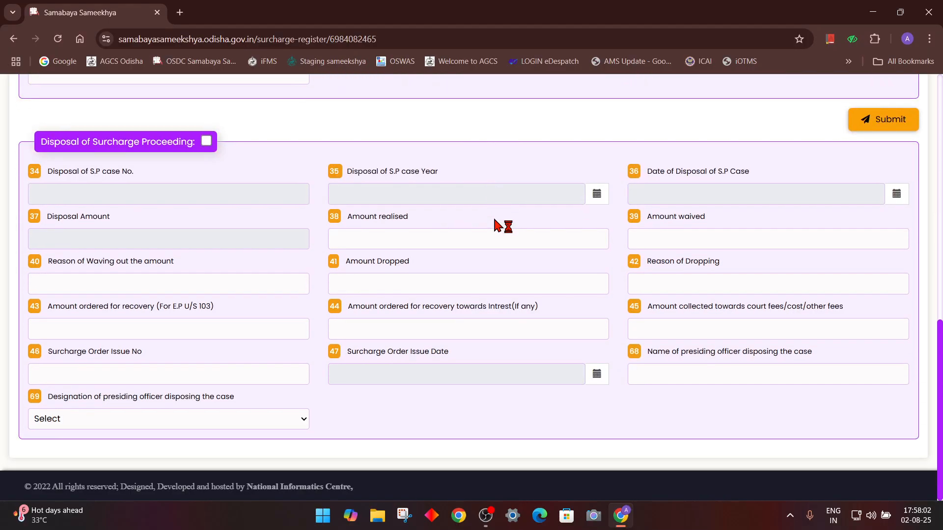
scroll(501, 225, up, 3)
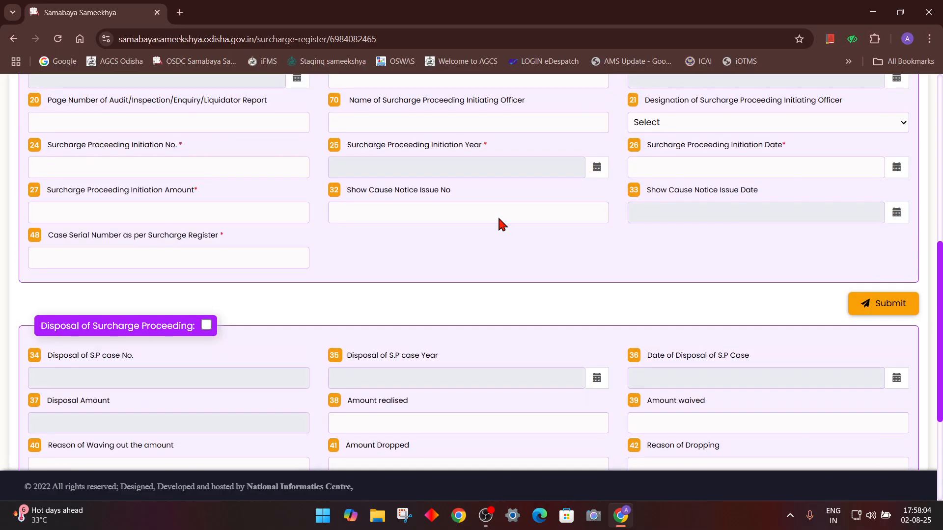
scroll(498, 217, up, 3)
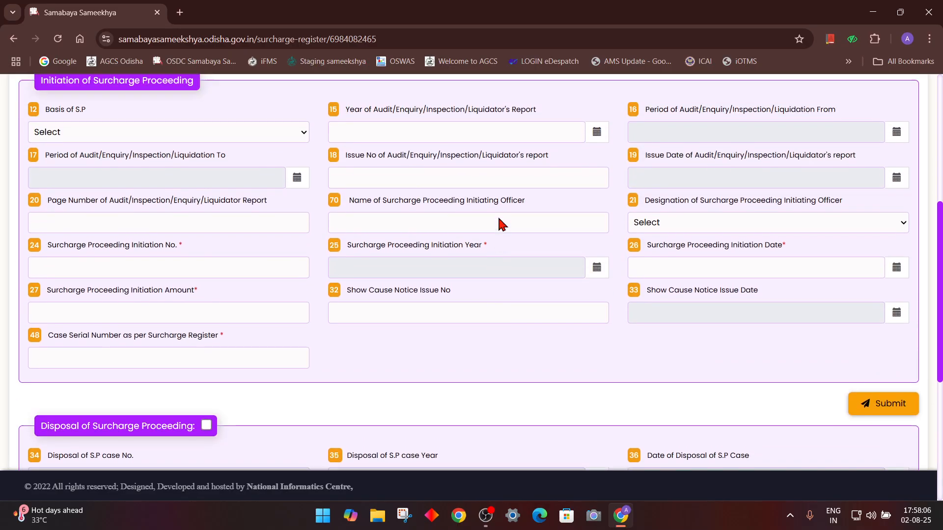
scroll(583, 177, down, 4)
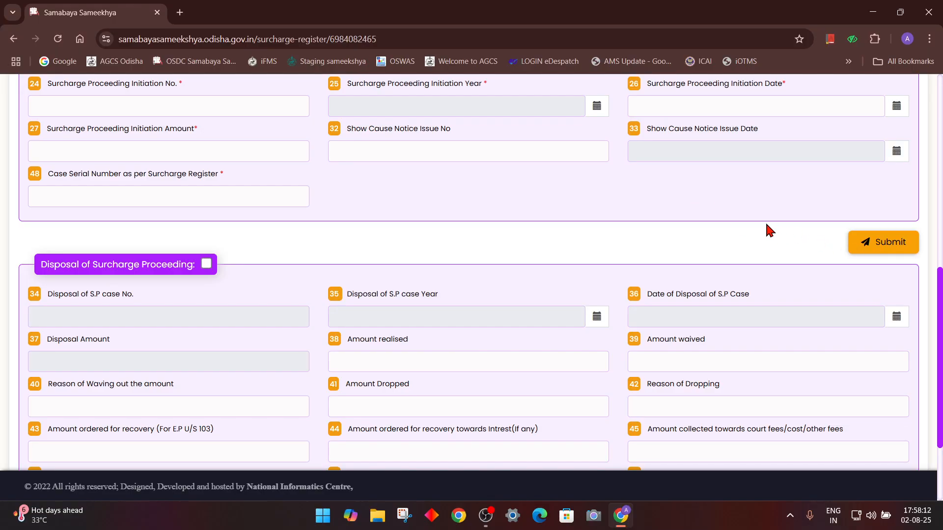
scroll(769, 230, down, 2)
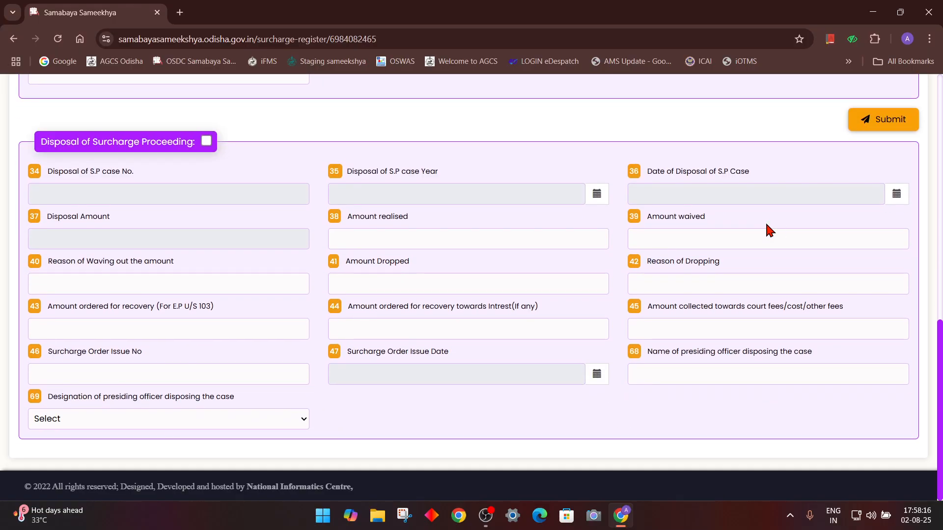
scroll(769, 229, up, 12)
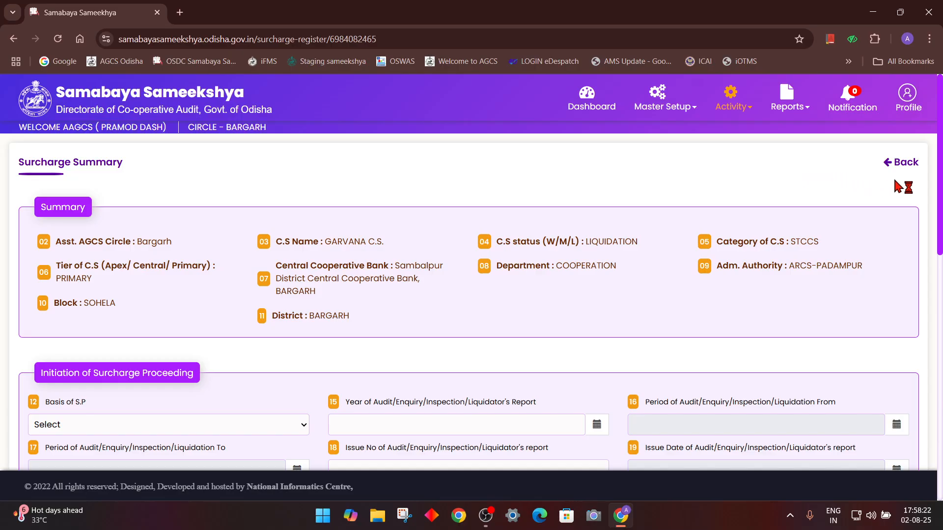
Leave the blank case form and return to the Surcharge Section's society list.
click(905, 166)
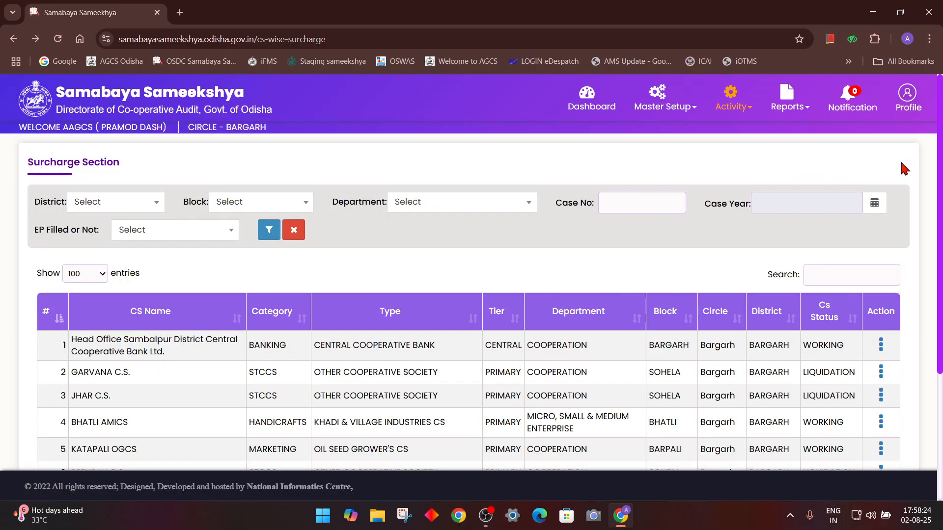
scroll(658, 244, down, 3)
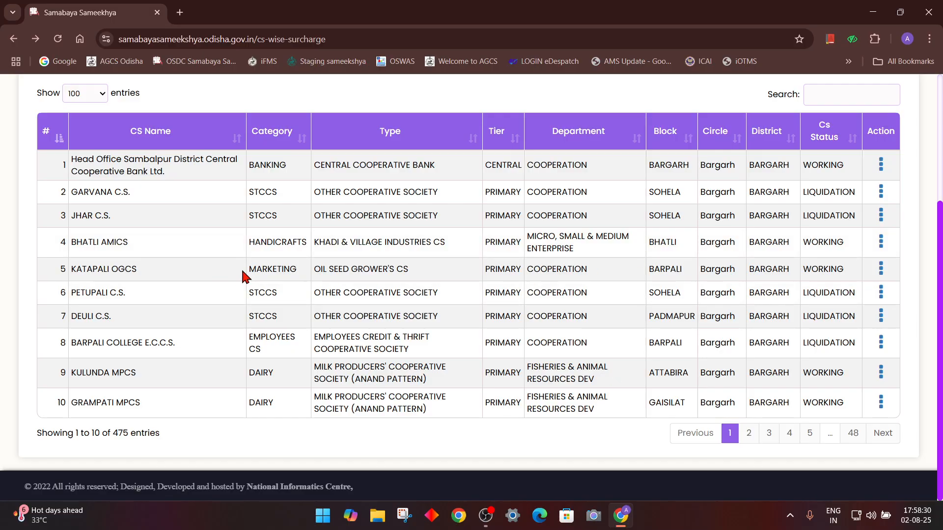
scroll(381, 243, up, 1)
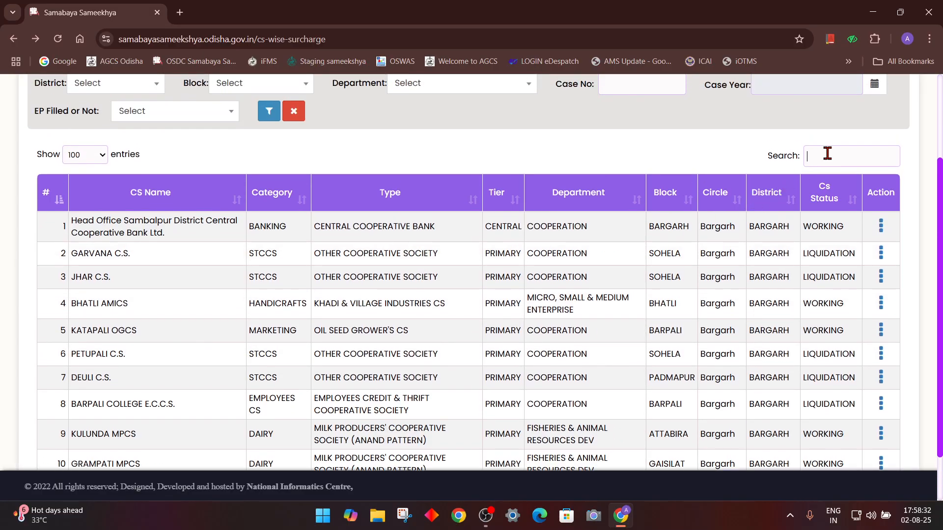
Search the society list for "scs" and open the case editing list of BHEDEN SCS.
text(scs)
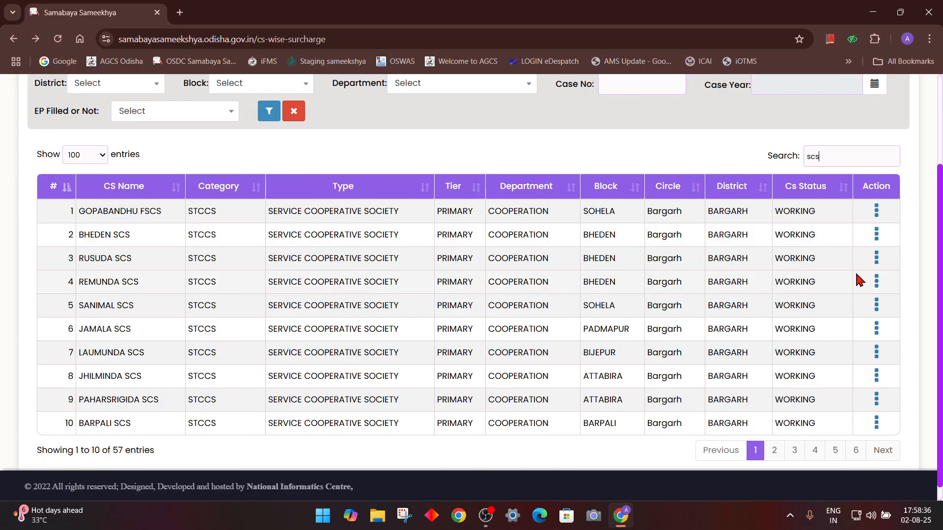
click(877, 235)
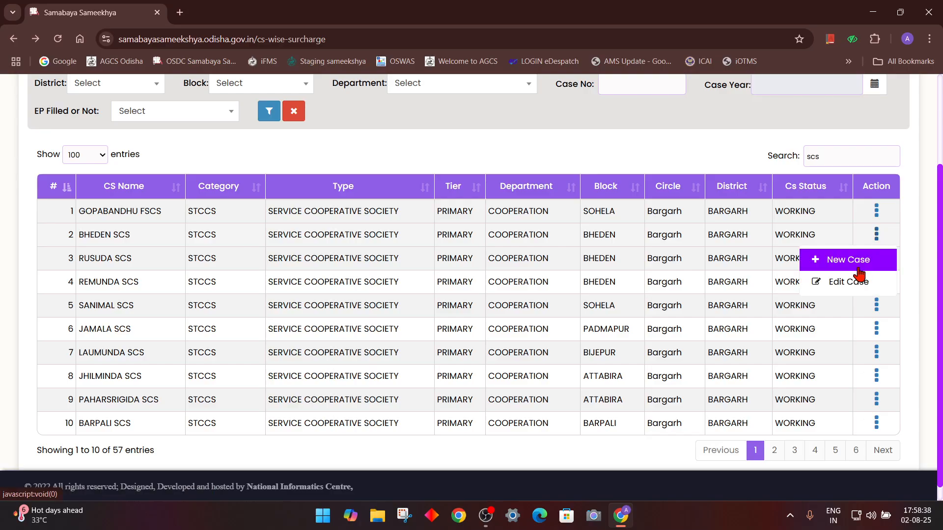
click(853, 285)
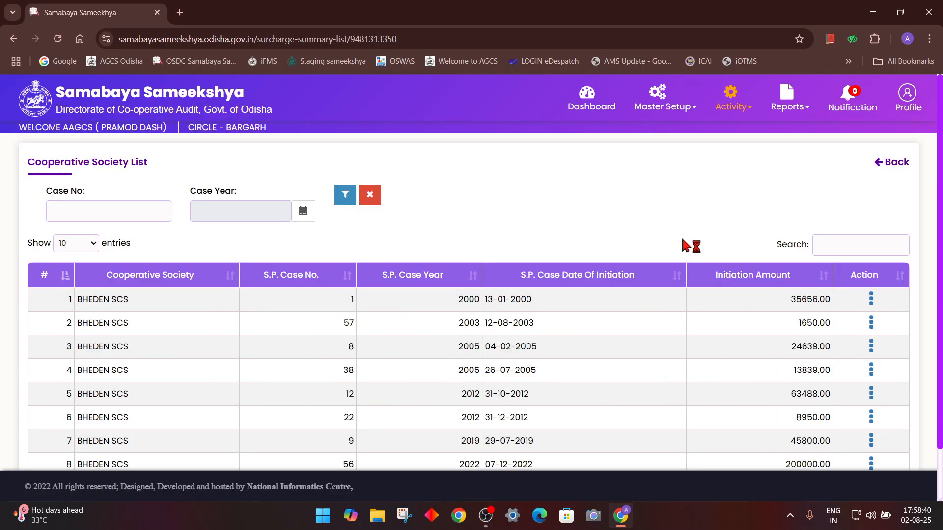
Open the update form for BHEDEN SCS's surcharge case no. 12 of 2012 from the society's case list.
scroll(571, 166, down, 1)
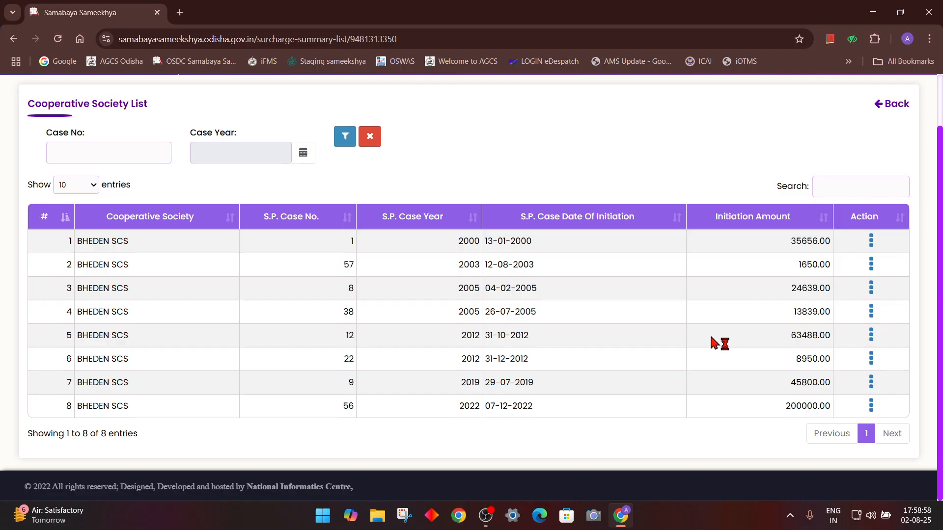
click(871, 336)
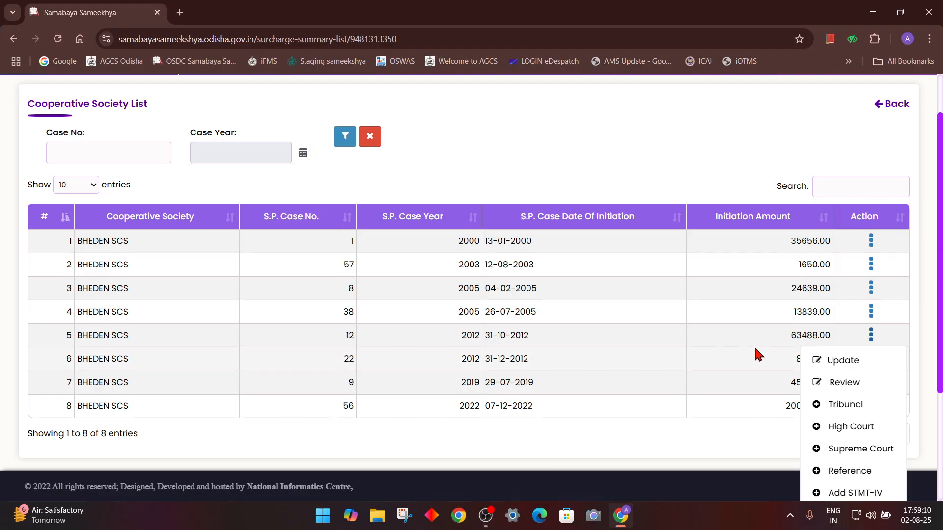
scroll(759, 354, down, 3)
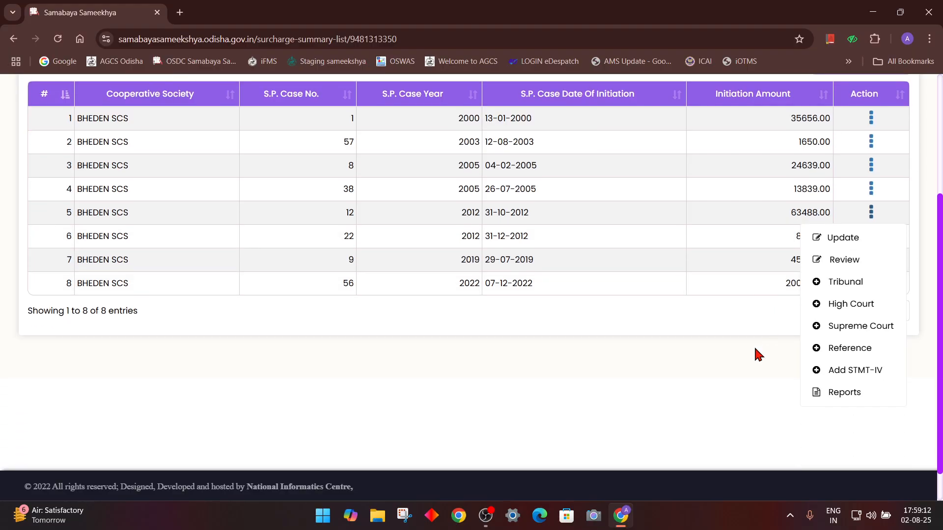
click(854, 239)
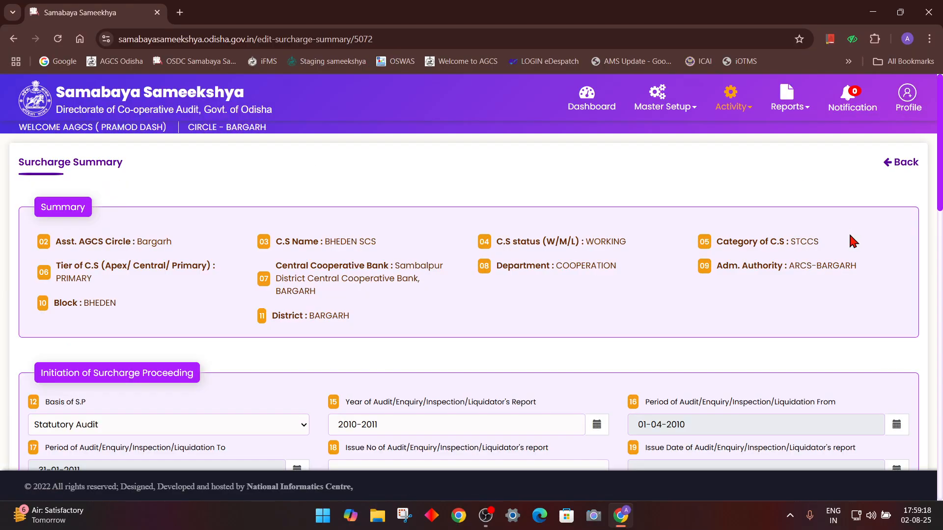
Examine the Initiation and Disposal of Surcharge Proceeding sections of the case's update form and return to the society's case list.
scroll(656, 264, down, 5)
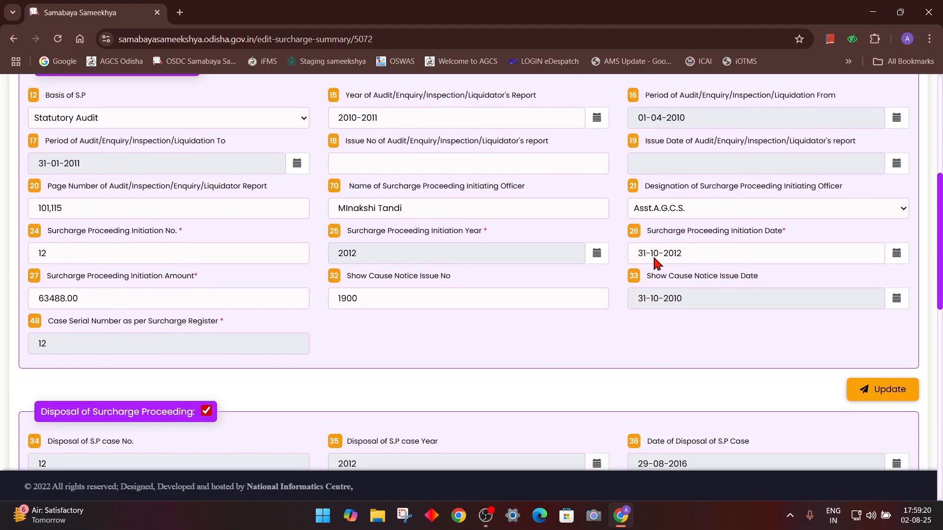
scroll(654, 263, down, 4)
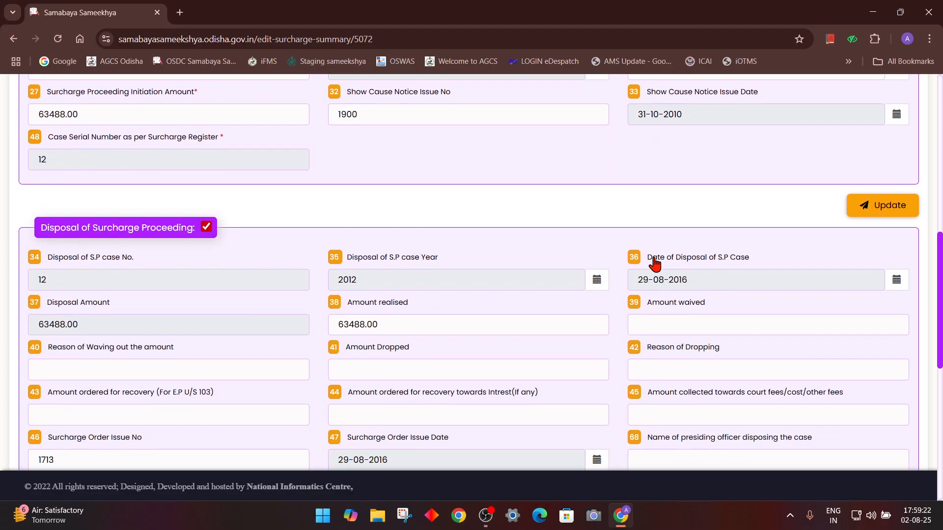
scroll(654, 257, up, 6)
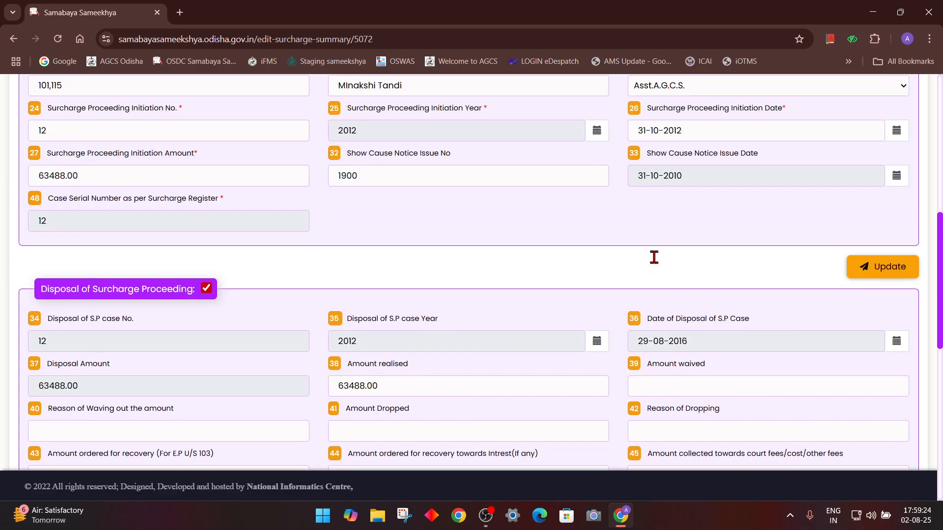
scroll(656, 263, up, 3)
scroll(658, 263, down, 3)
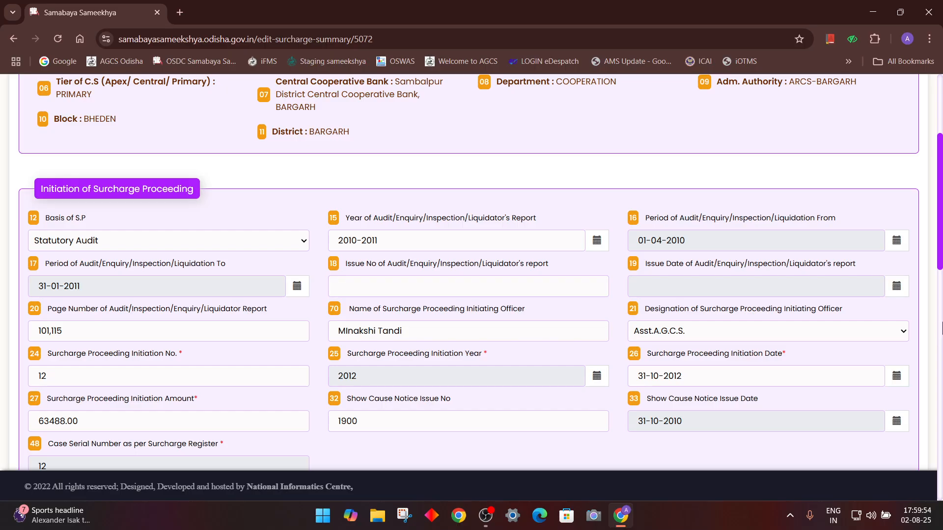
scroll(941, 328, down, 6)
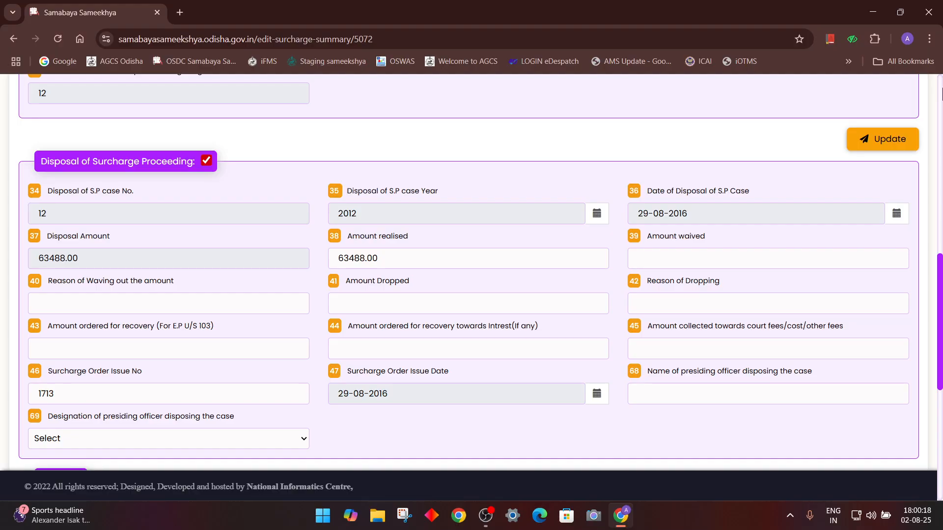
click(939, 93)
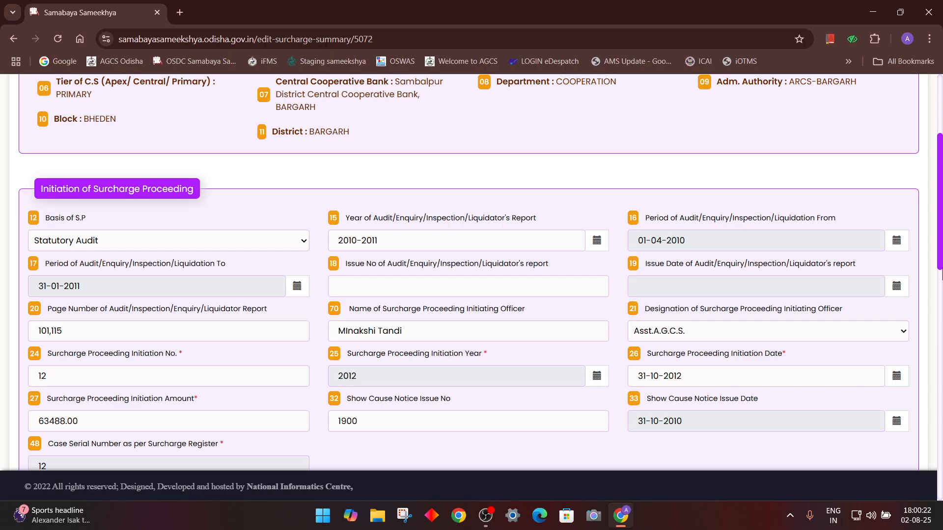
click(940, 338)
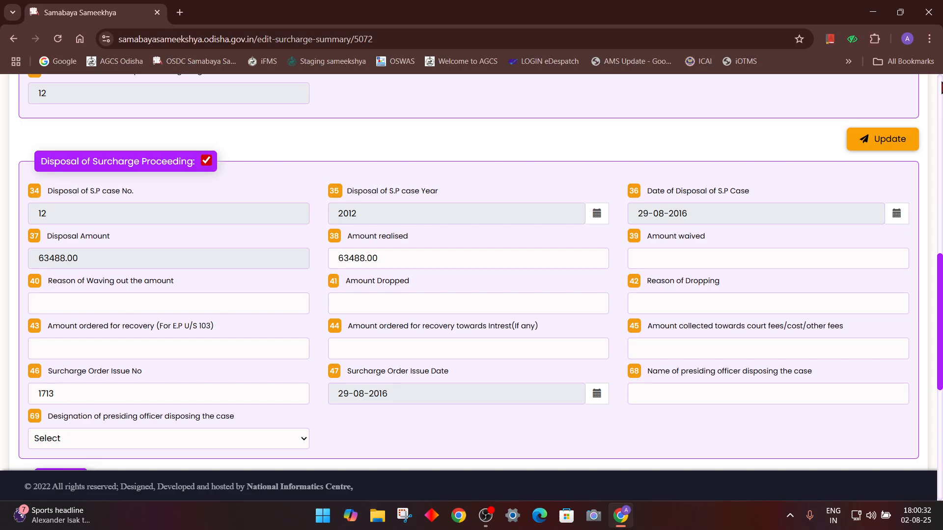
click(941, 83)
click(942, 82)
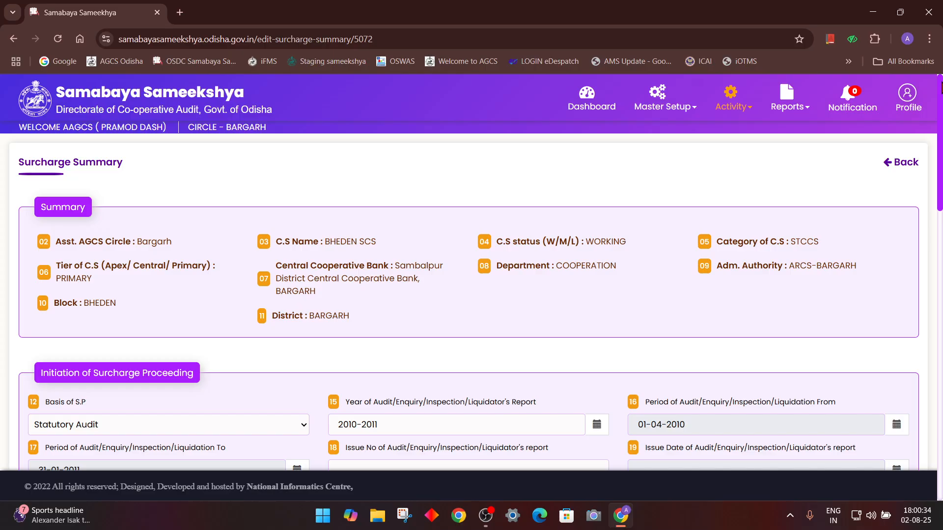
click(906, 163)
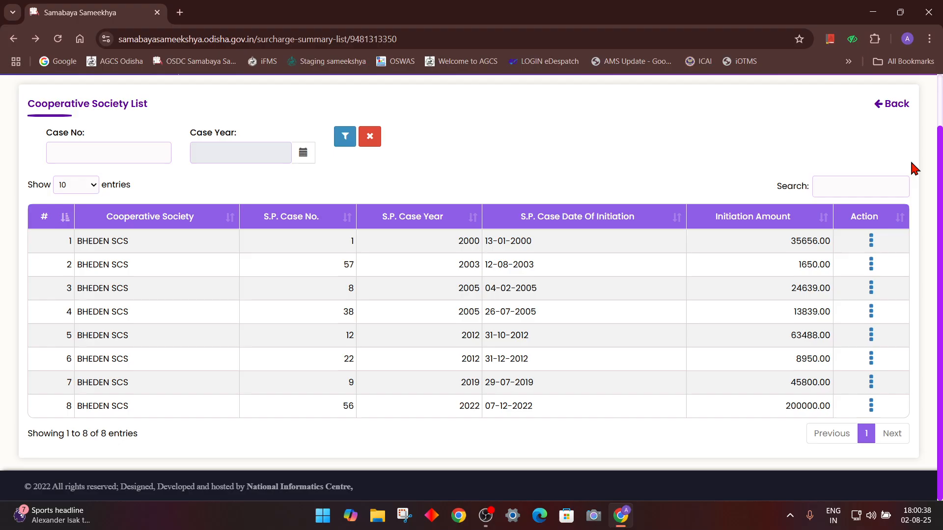
Open the review form for BHEDEN SCS's case no. 1 of 2000 and look through its Review U/S-111 fields.
click(872, 244)
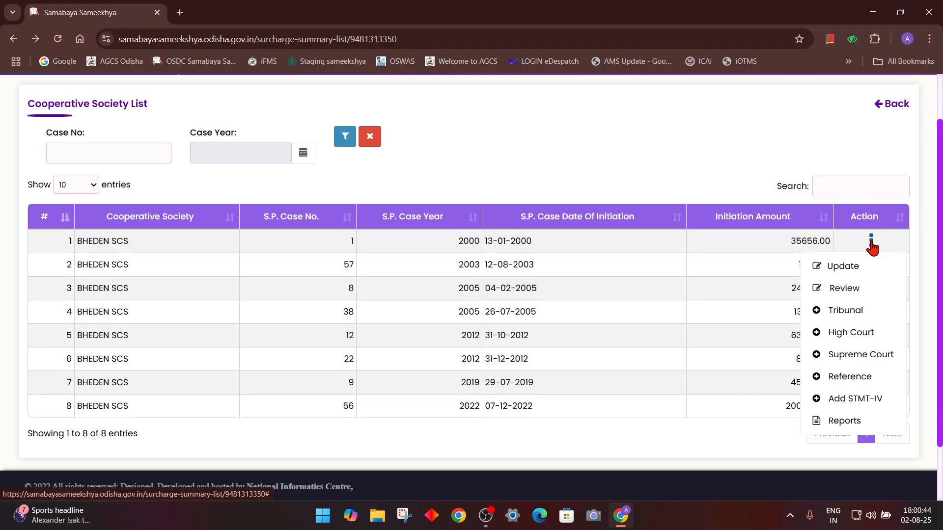
click(856, 288)
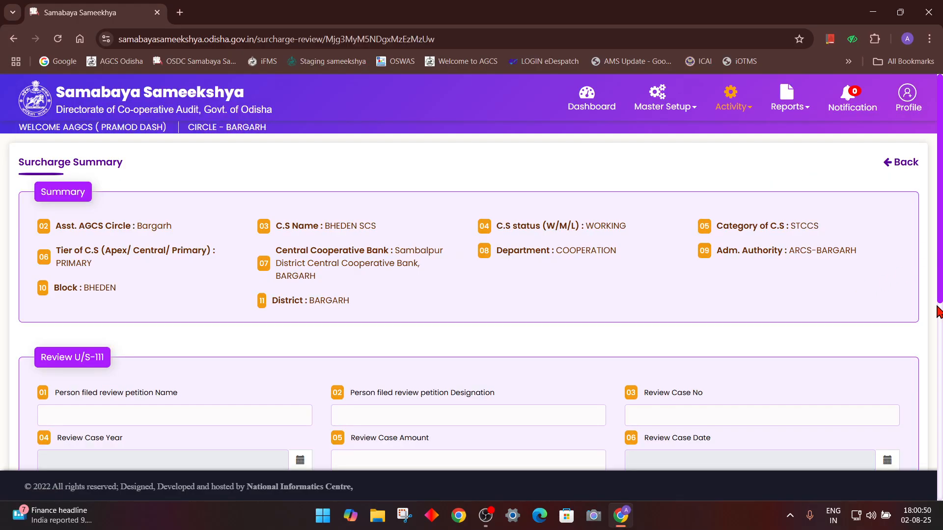
click(941, 328)
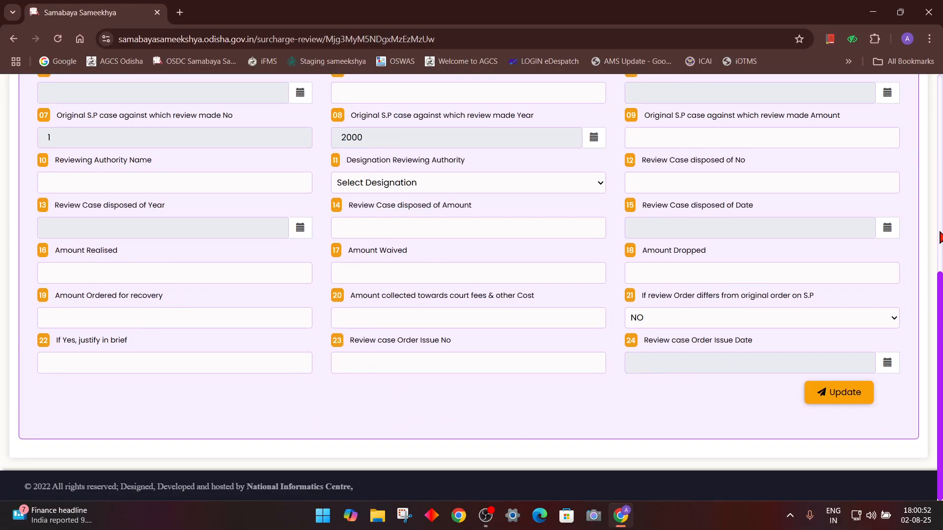
click(940, 231)
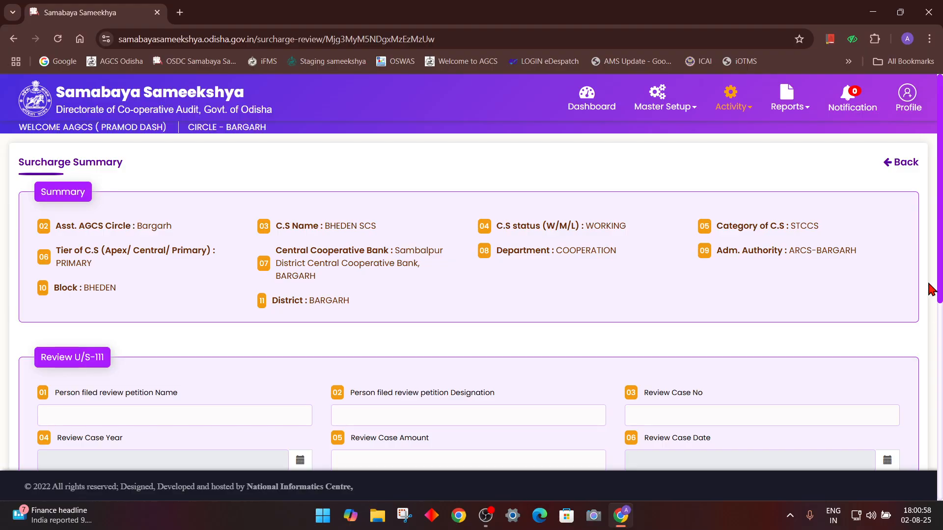
Leave the review form, view the actions offered for the first case, and return to the Surcharge Section's society list.
click(902, 167)
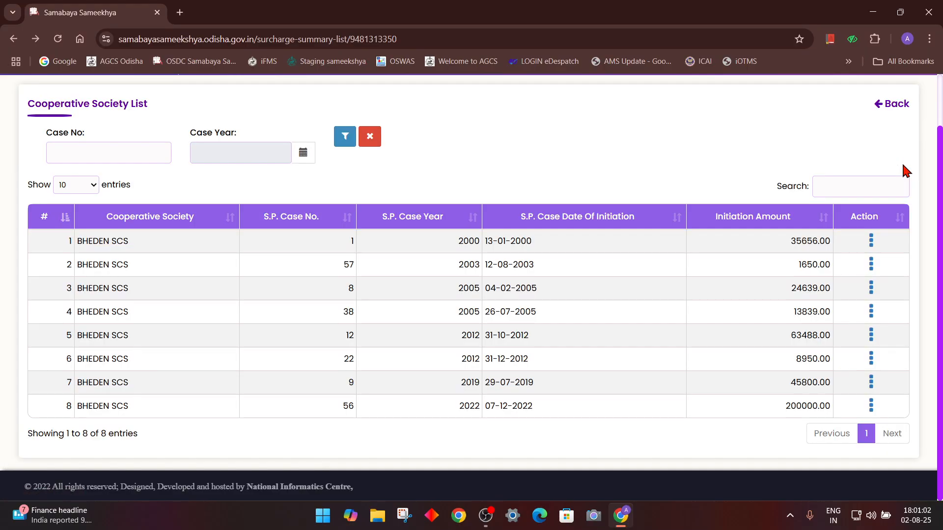
click(871, 241)
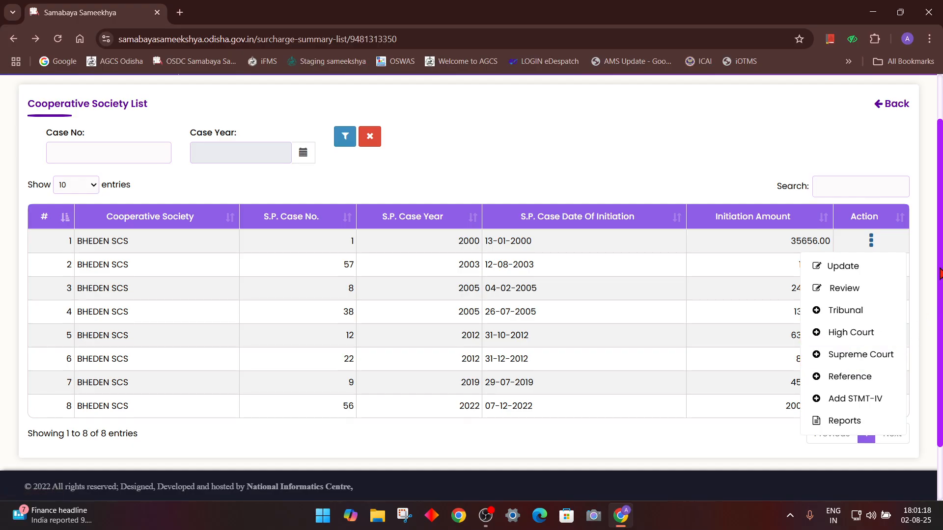
click(897, 103)
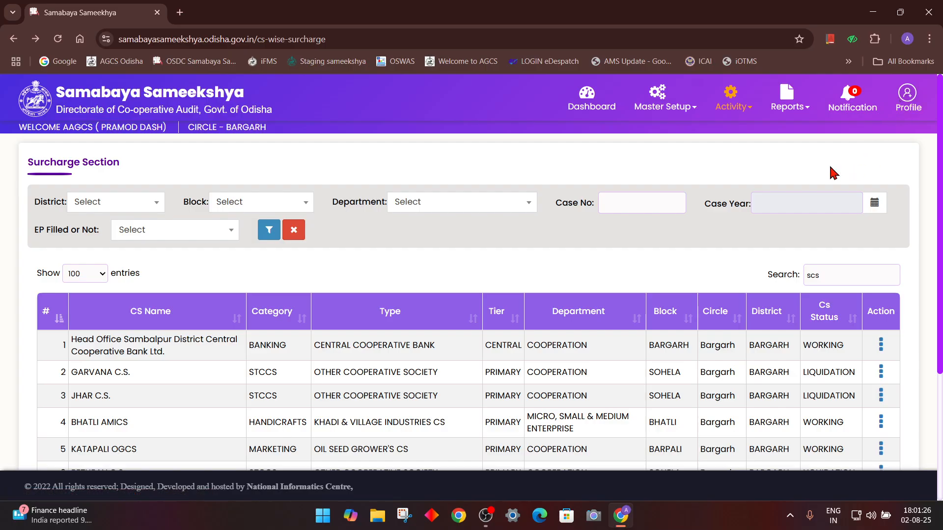
Open the Surcharge Register report from the MPR on Surcharge reports.
click(789, 113)
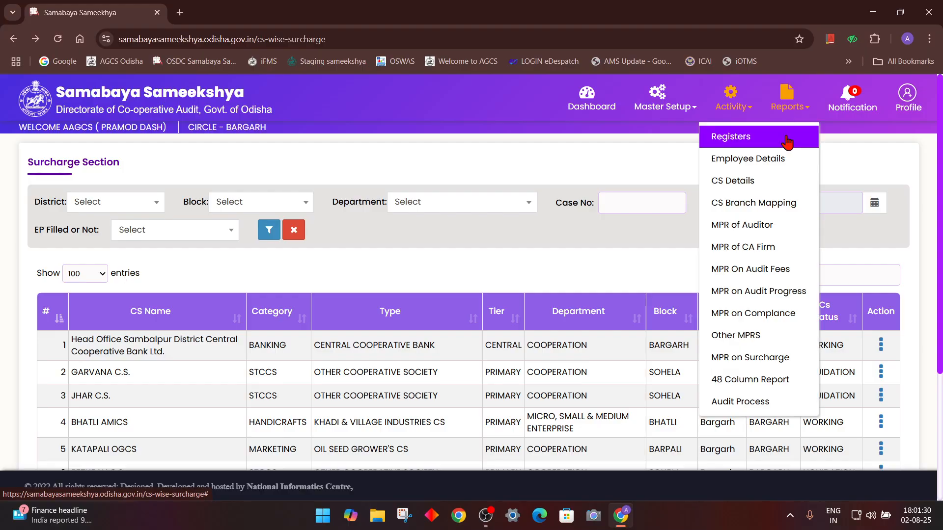
mouse_move(760, 295)
mouse_move(756, 336)
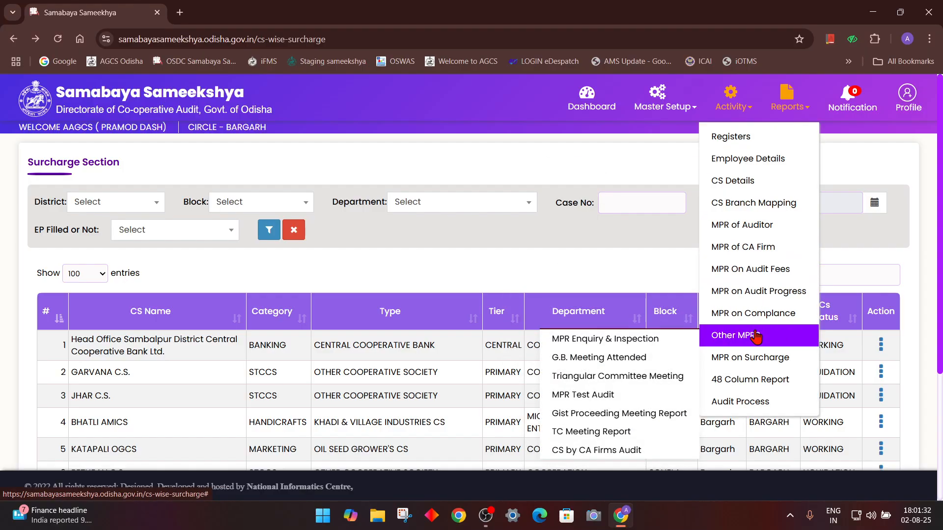
mouse_move(744, 367)
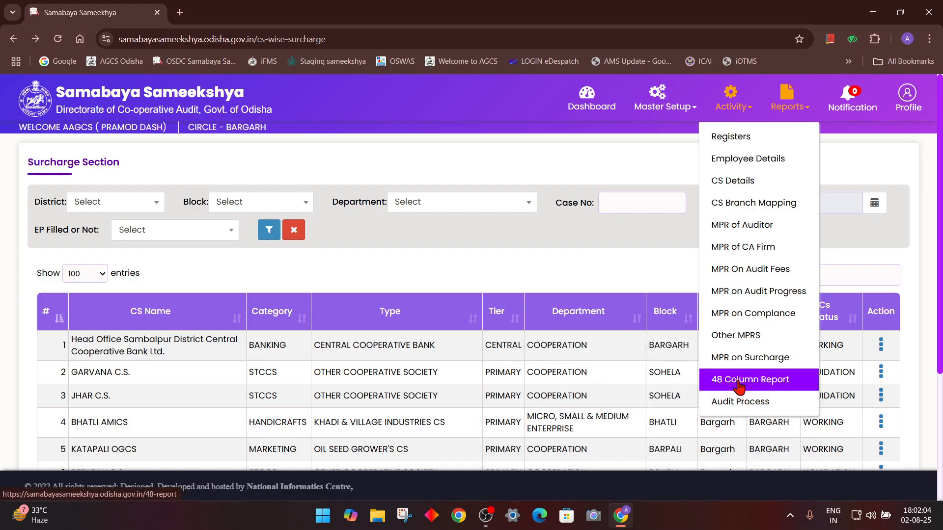
scroll(646, 427, down, 2)
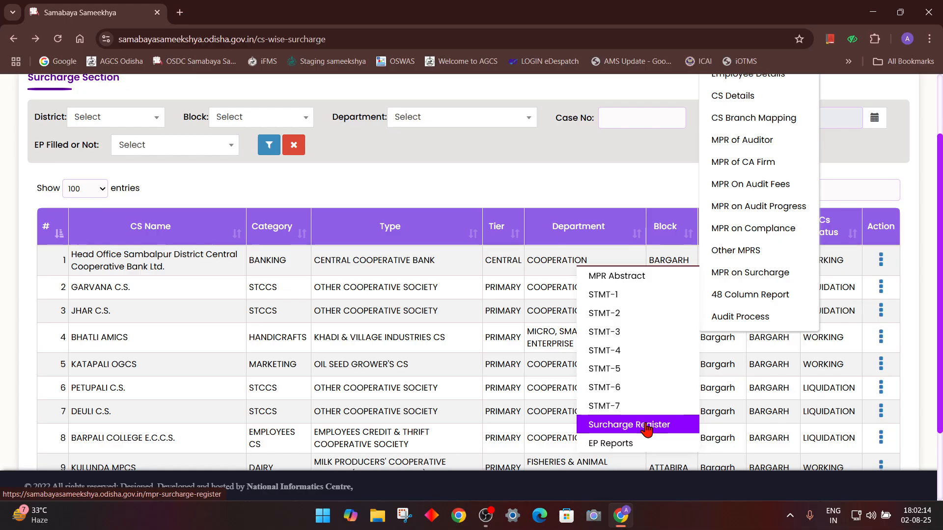
click(646, 425)
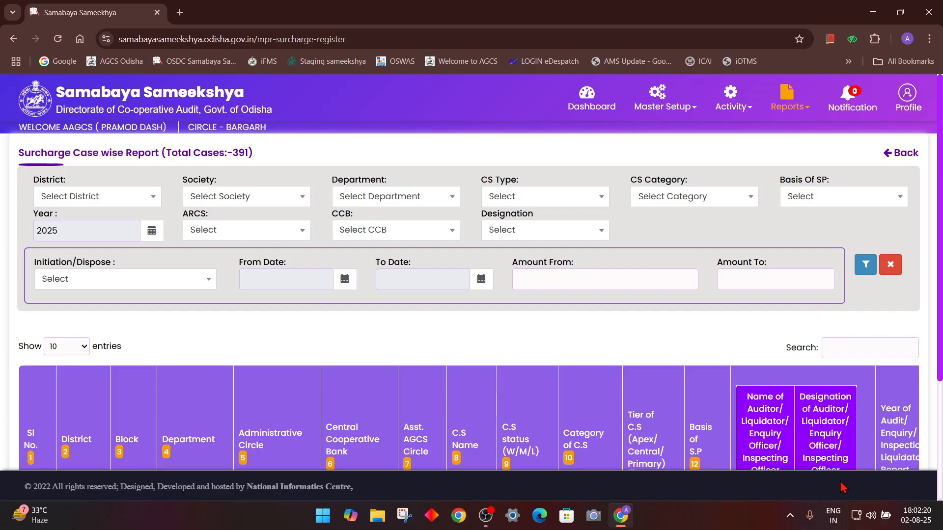
Clear the year filter of the surcharge case-wise report and look through the listed cases.
scroll(939, 468, down, 3)
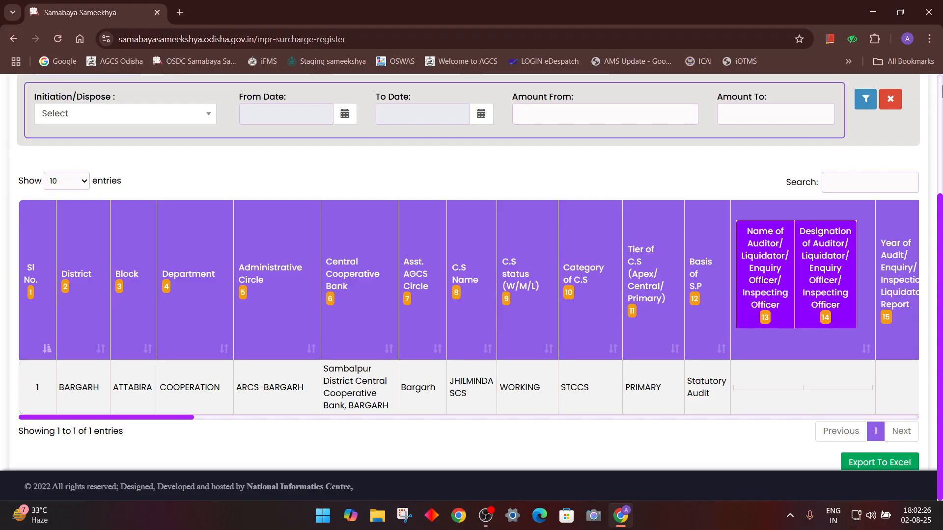
scroll(941, 91, up, 3)
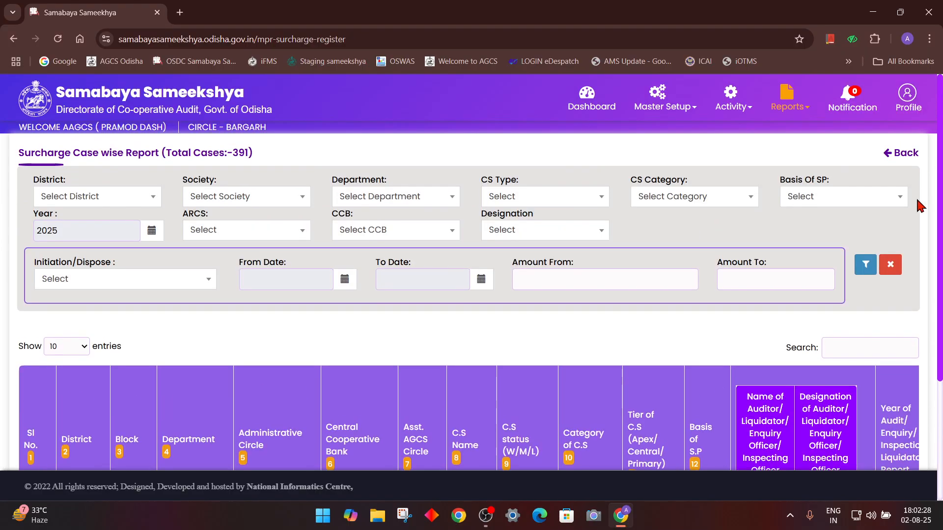
click(892, 267)
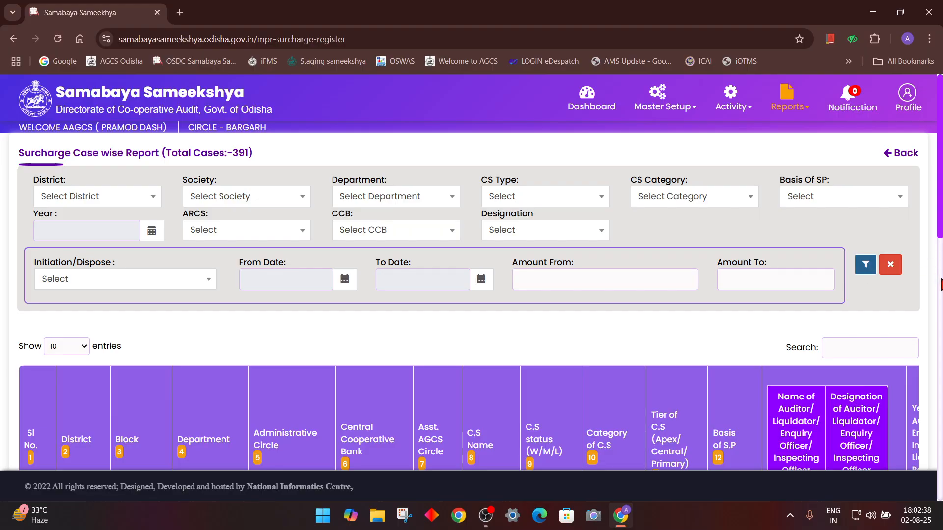
click(940, 284)
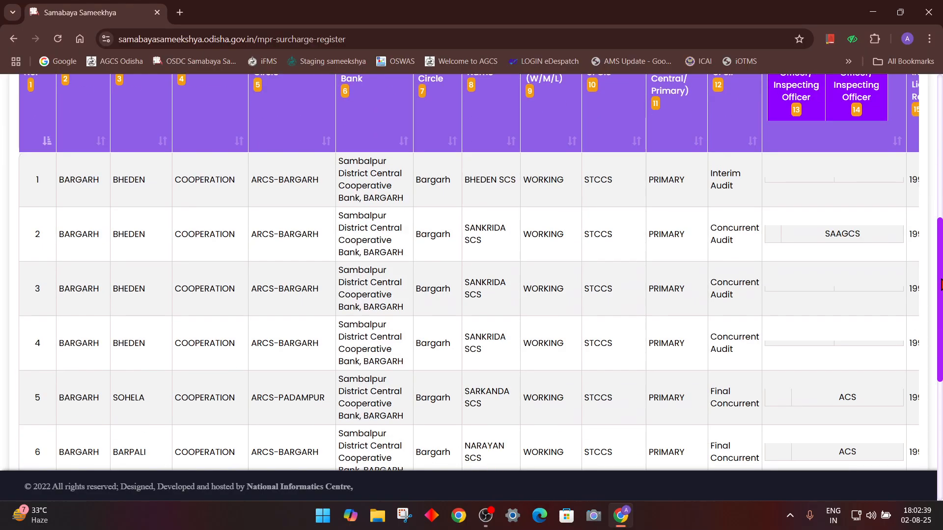
click(940, 405)
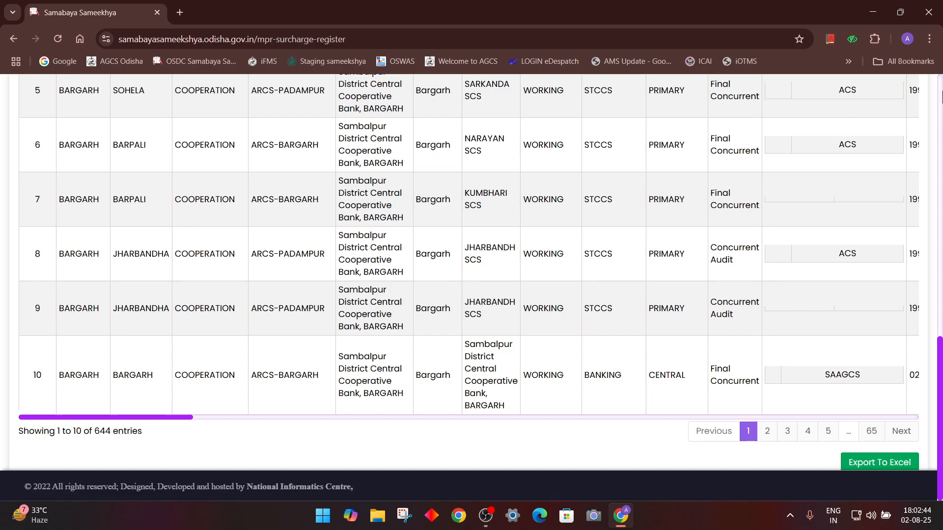
click(941, 94)
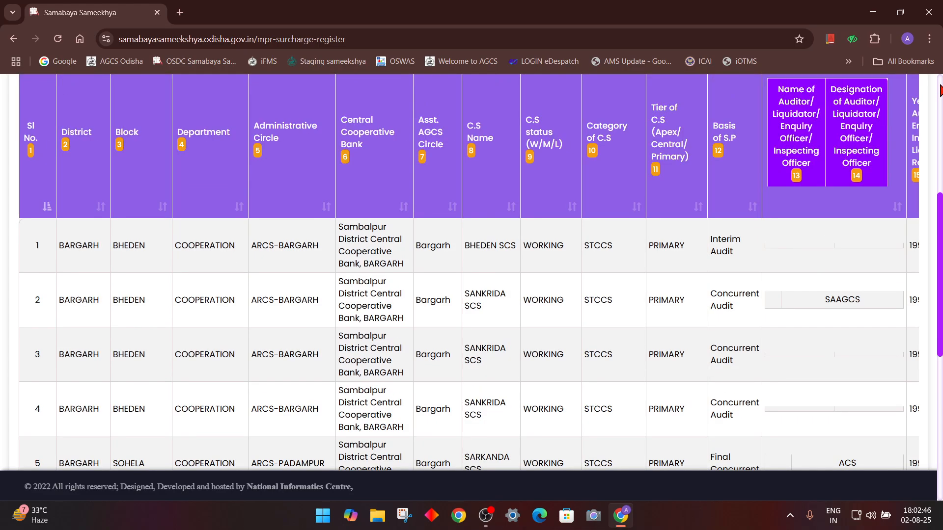
click(940, 87)
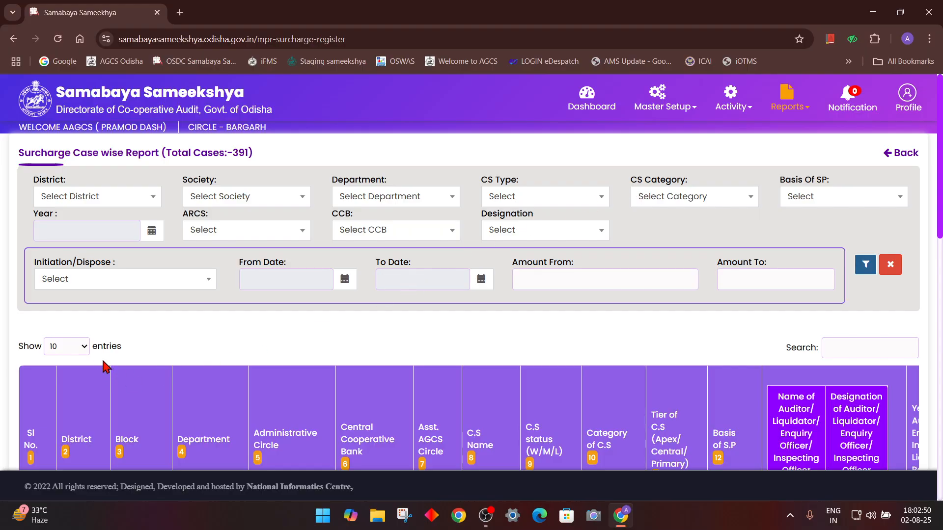
Set the surcharge case-wise report to show 100 entries per page and look at the listed cases.
click(83, 349)
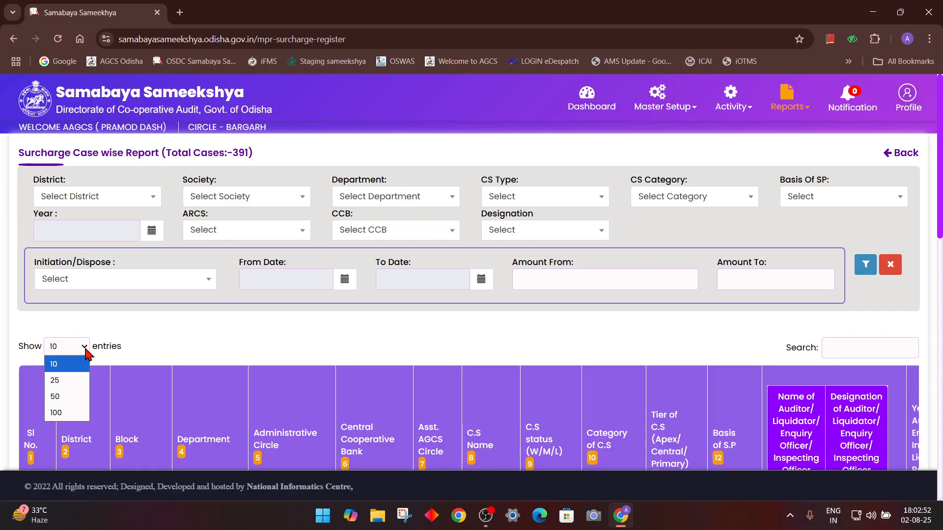
click(67, 415)
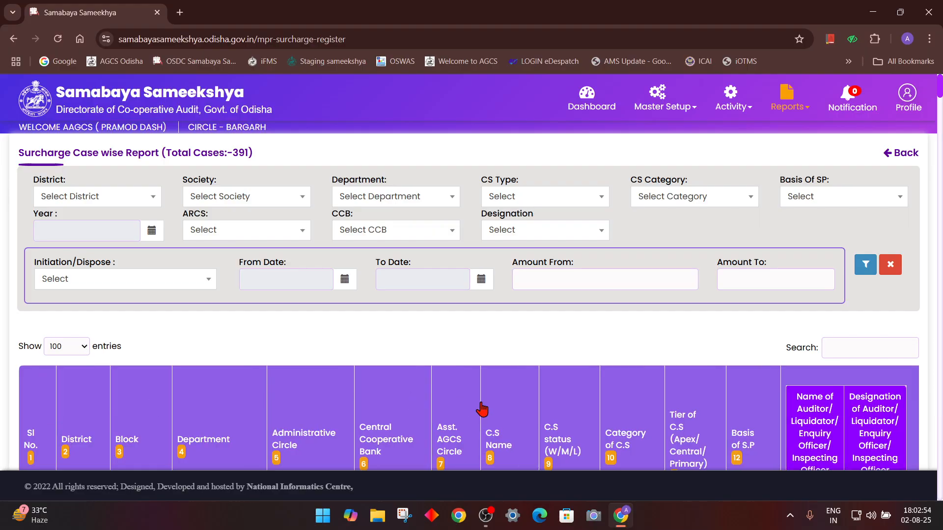
scroll(940, 499, down, 8)
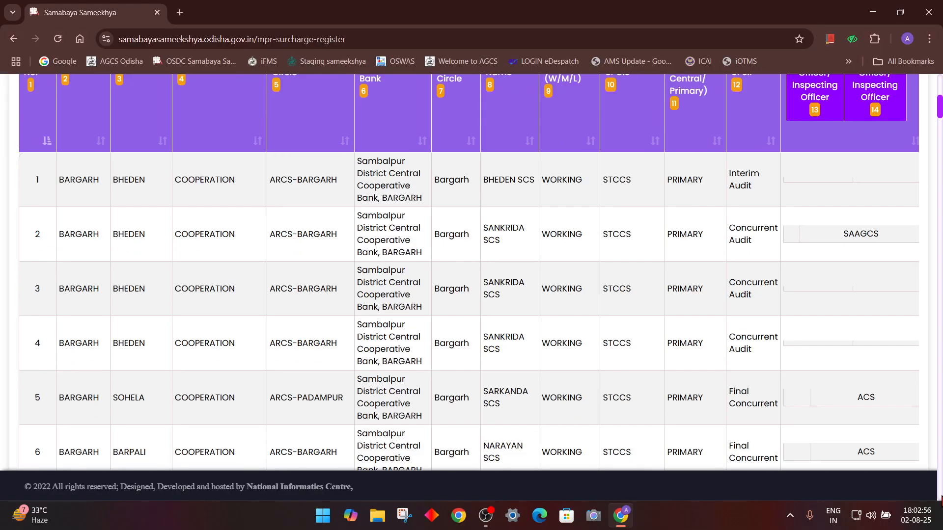
Look through the first 100 cases of the surcharge case-wise report and go to page 7 of the list.
scroll(941, 499, down, 20)
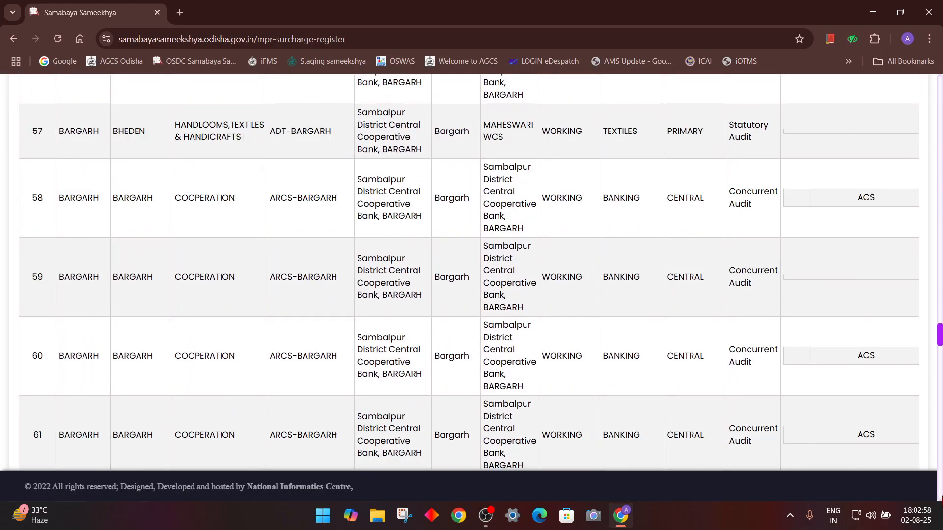
scroll(940, 499, down, 20)
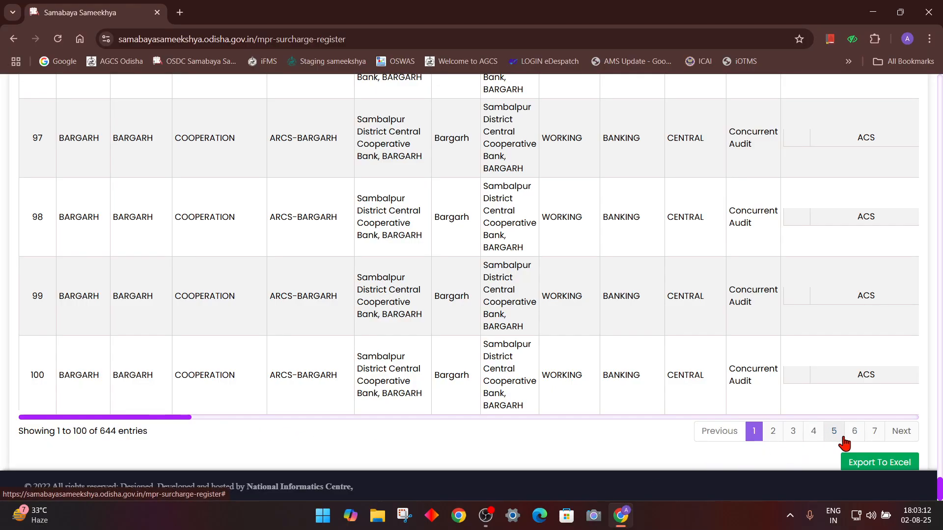
click(874, 432)
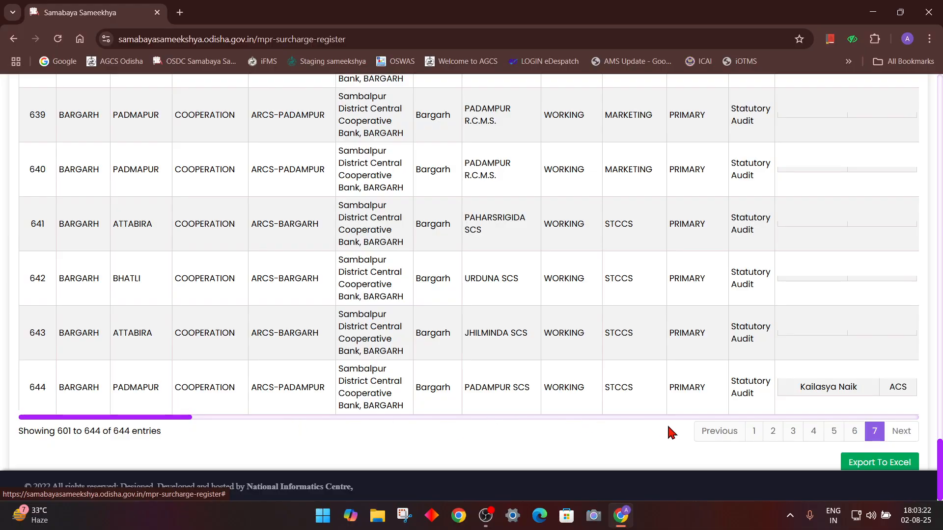
Examine the report's final columns, up to column 64, together with their headers and the filter options above the table.
drag(686, 417, 749, 417)
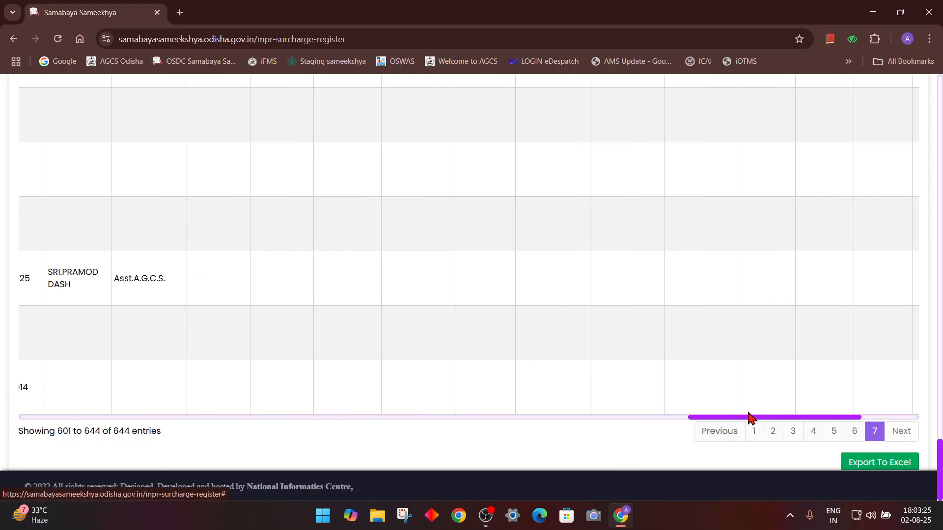
click(900, 417)
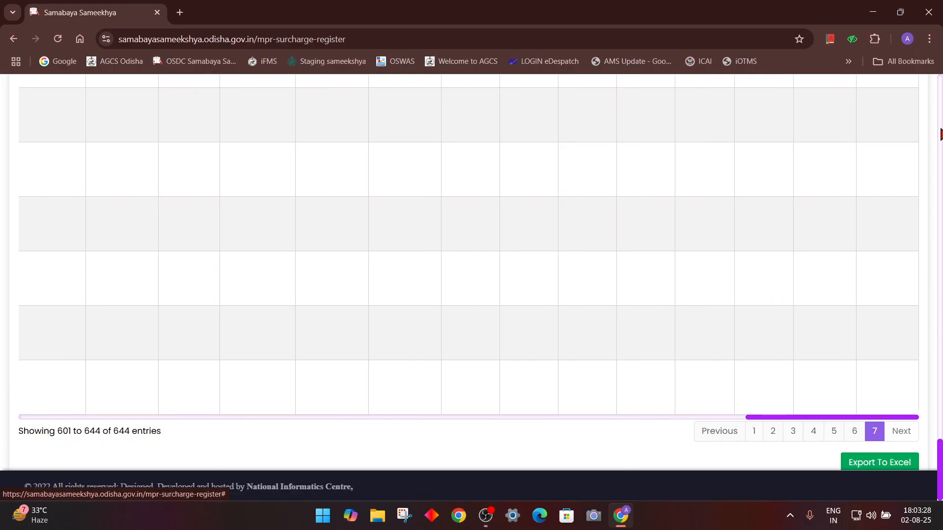
click(940, 89)
drag(940, 88, 940, 88)
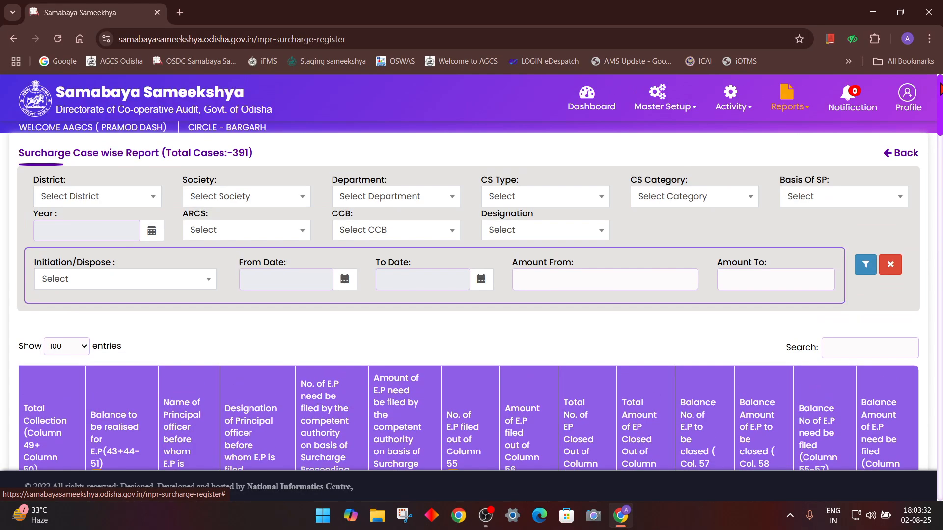
click(939, 224)
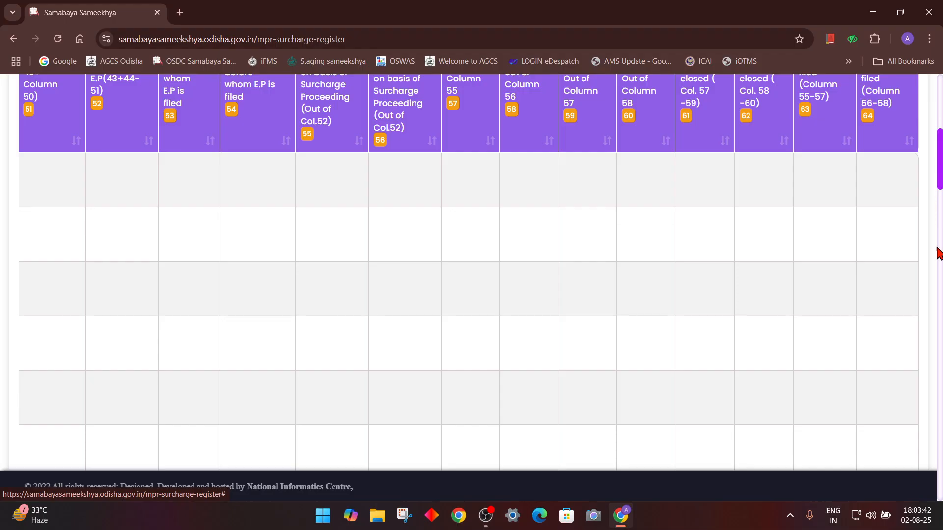
View the Export To Excel range options for the surcharge case-wise report and close them without exporting.
scroll(939, 341, down, 15)
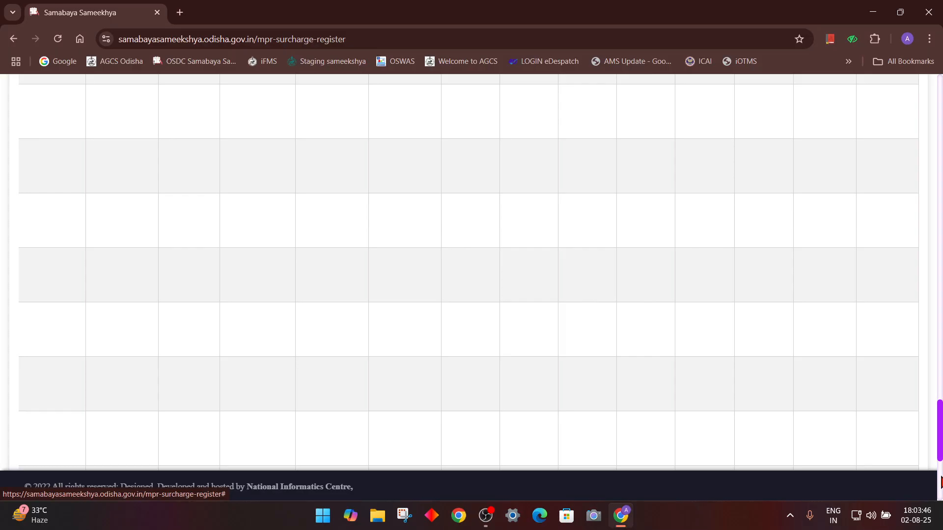
scroll(939, 483, down, 1)
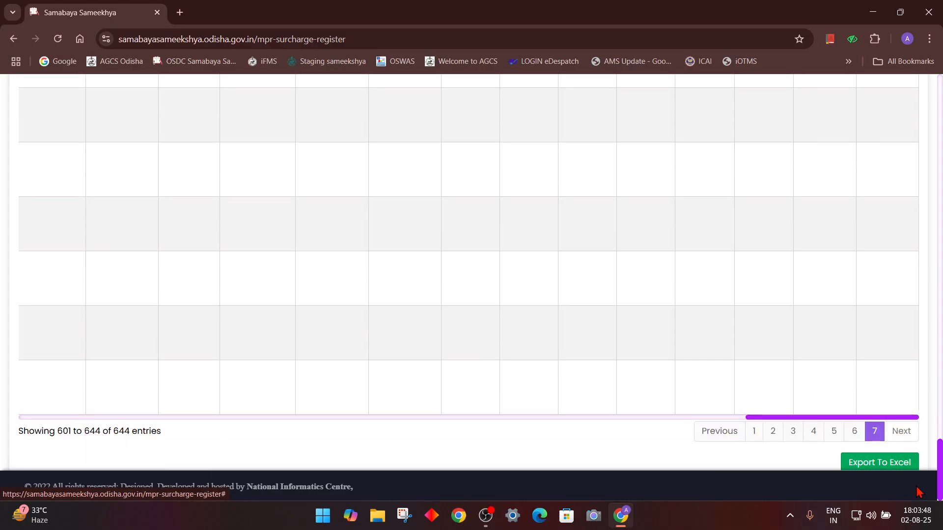
click(860, 463)
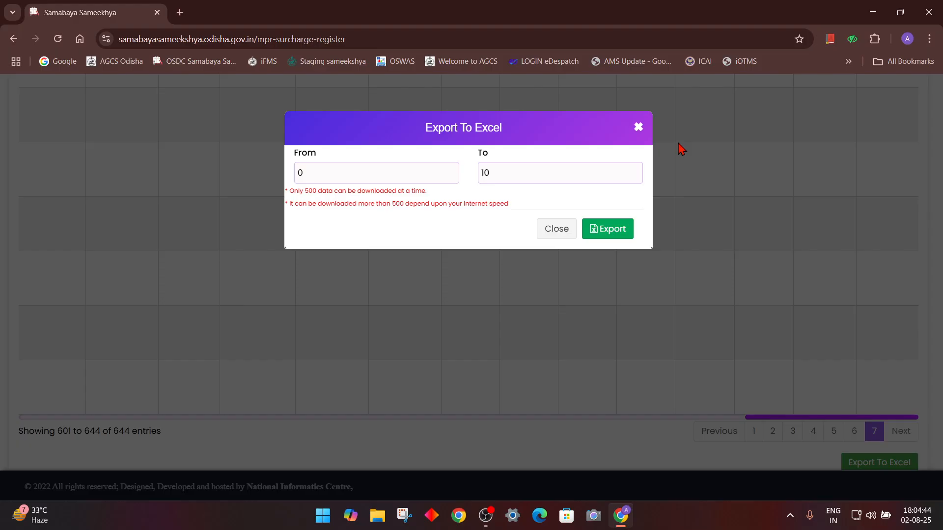
click(639, 128)
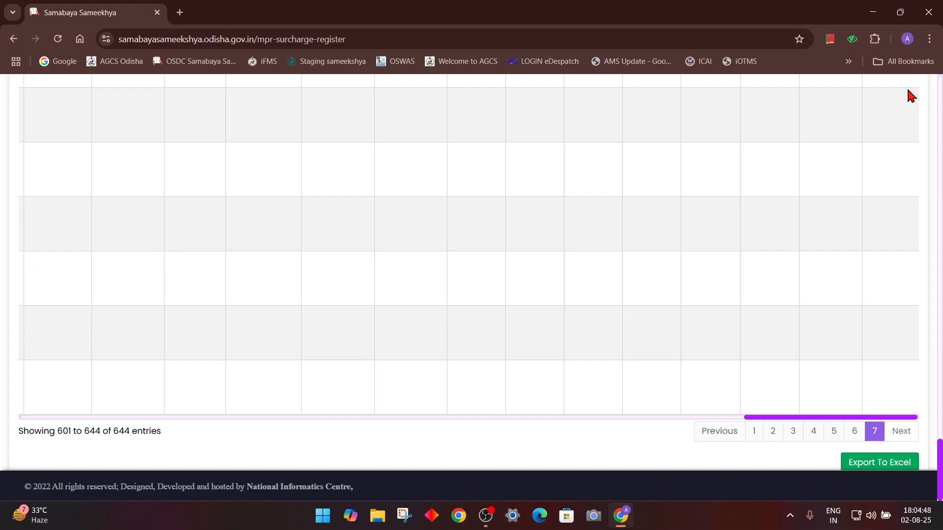
click(942, 85)
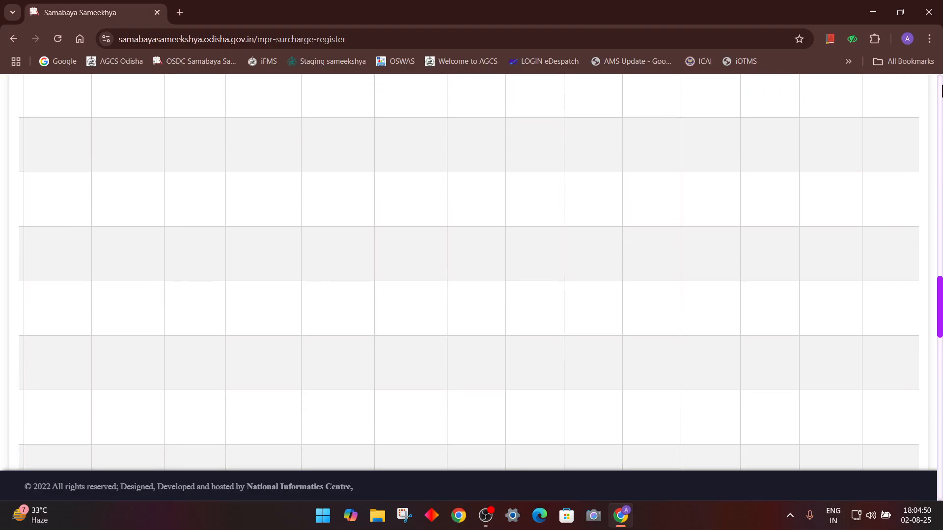